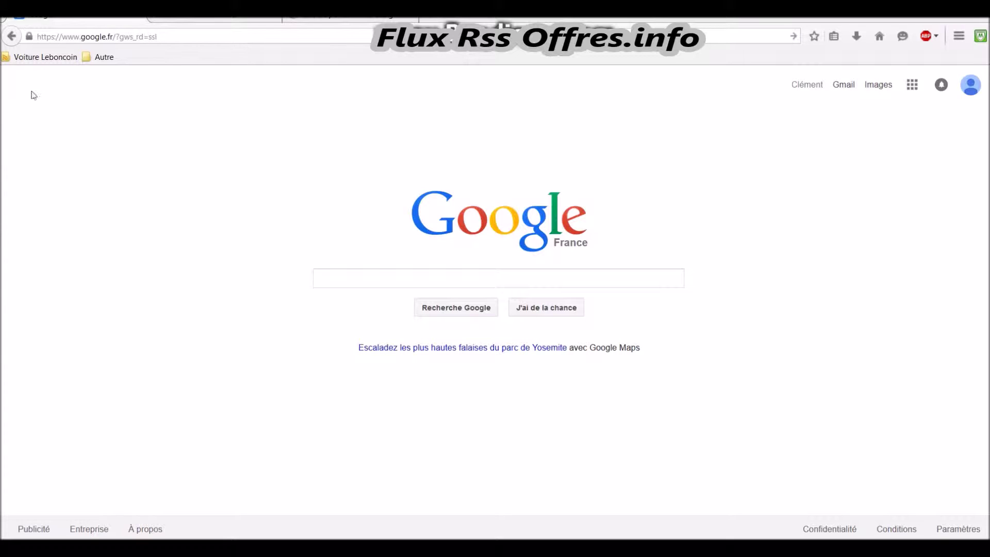
# Open the Voiture Leboncoin feed from the bookmarks and look through its list of car offers.
pyautogui.click(21, 58)
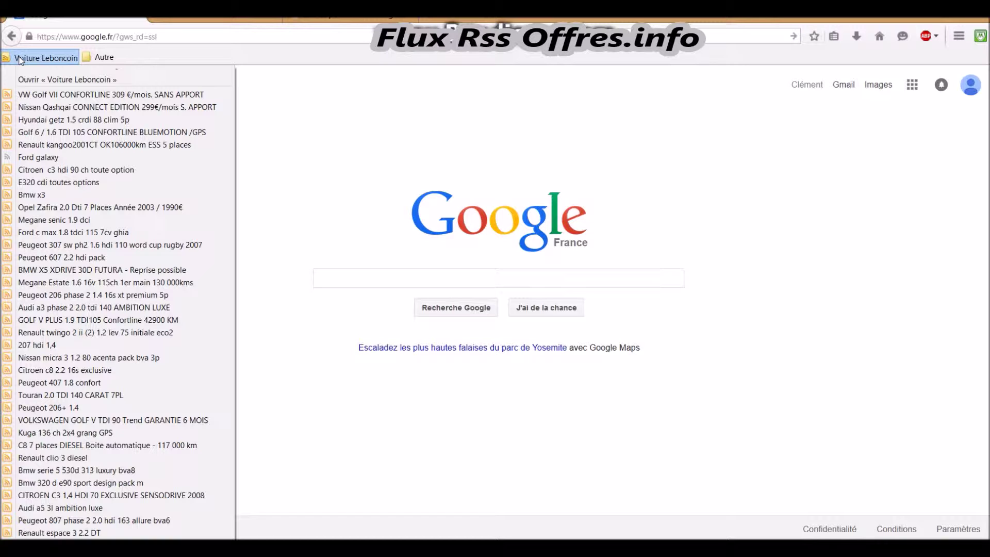
pyautogui.click(26, 79)
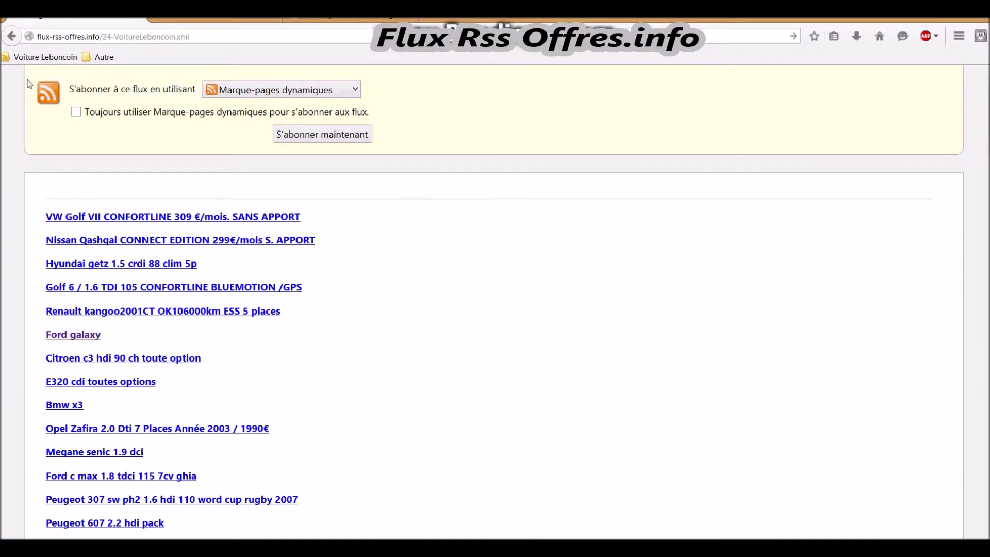
pyautogui.doubleClick(183, 36)
pyautogui.scroll(-20, 280, 261)
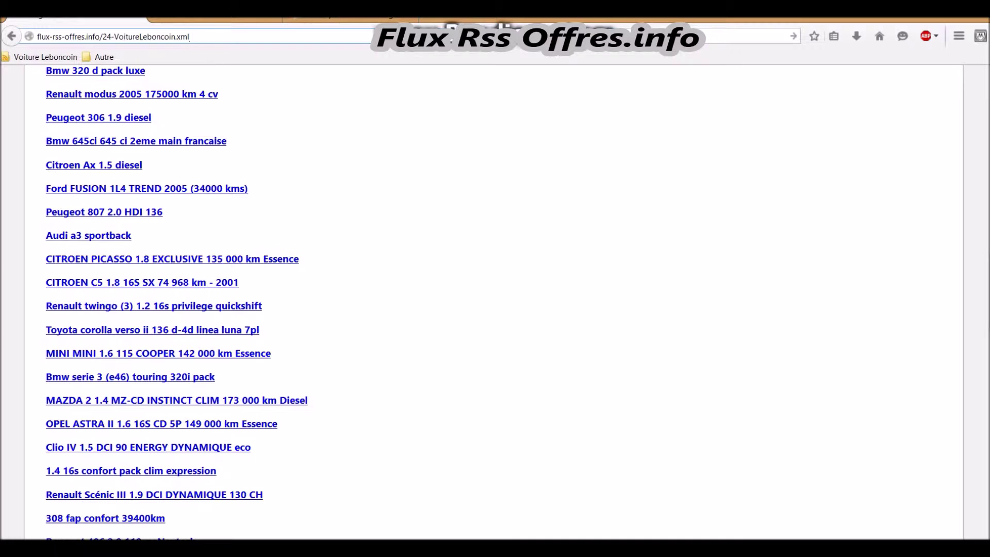
# Log in to Flux-RSS-Offres.info with the account e-mail and password, and dismiss the offer to save the password.
pyautogui.click(196, 22)
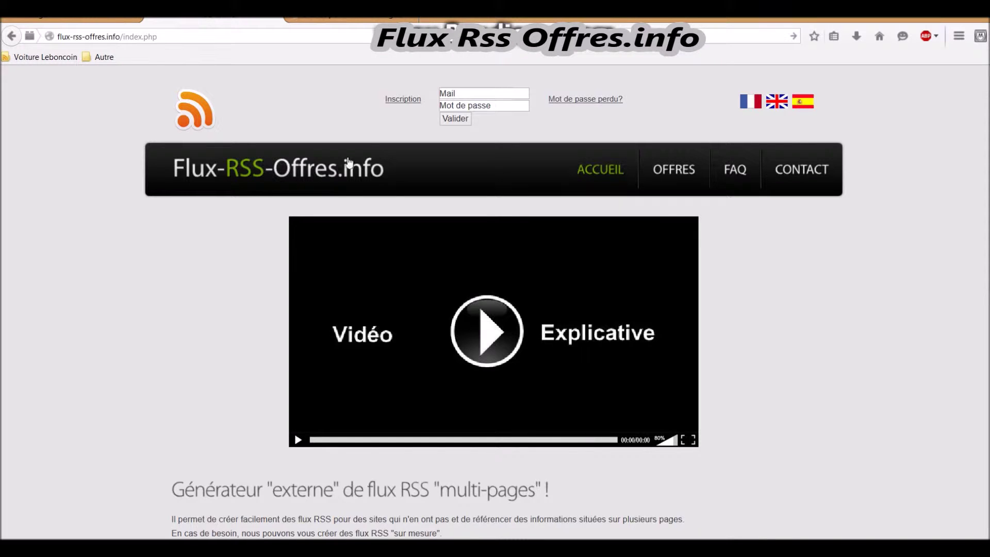
pyautogui.moveTo(381, 97); pyautogui.dragTo(409, 103)
pyautogui.click(424, 106)
pyautogui.click(461, 91)
pyautogui.write('ba')
pyautogui.click(471, 105)
pyautogui.click(471, 105)
pyautogui.write('•••••••')
pyautogui.press('Return')
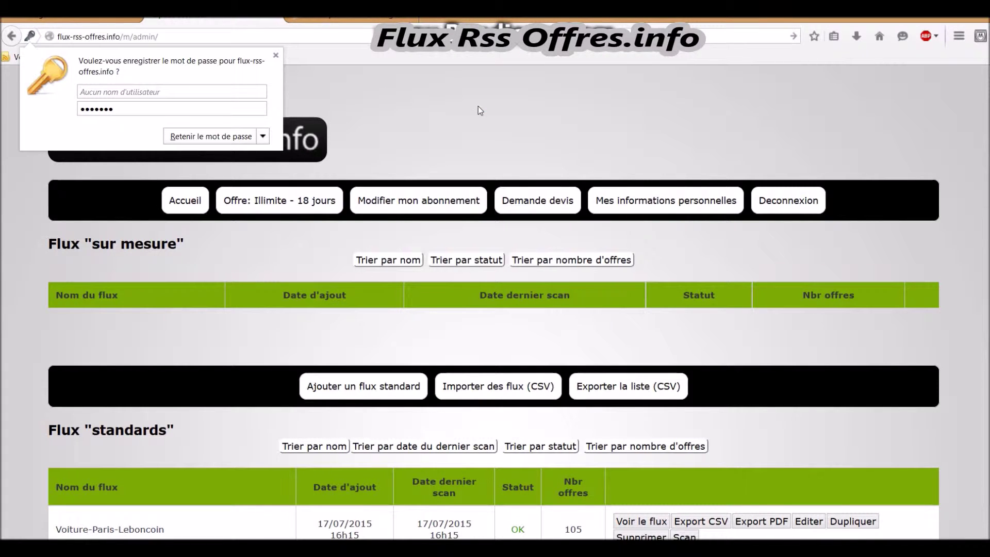
pyautogui.click(275, 56)
pyautogui.click(33, 227)
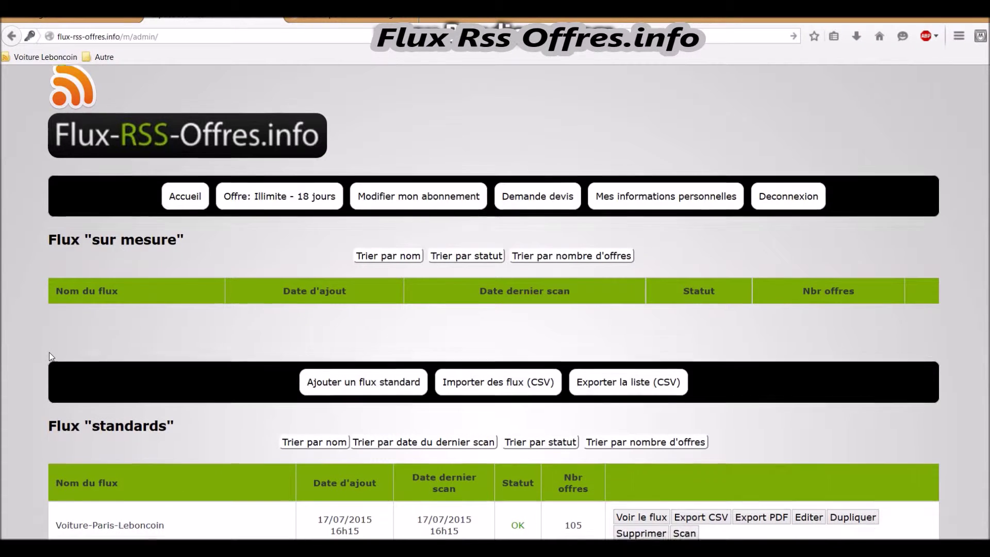
# Start a new standard feed and enter Leboncoin-voiture-paris as both its name and its feed URL.
pyautogui.scroll(-1, 51, 357)
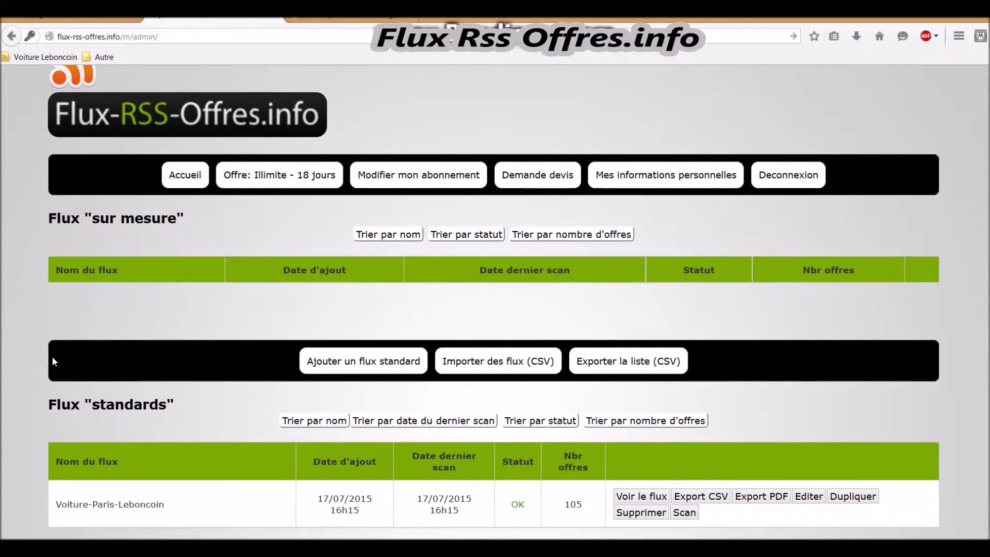
pyautogui.click(328, 367)
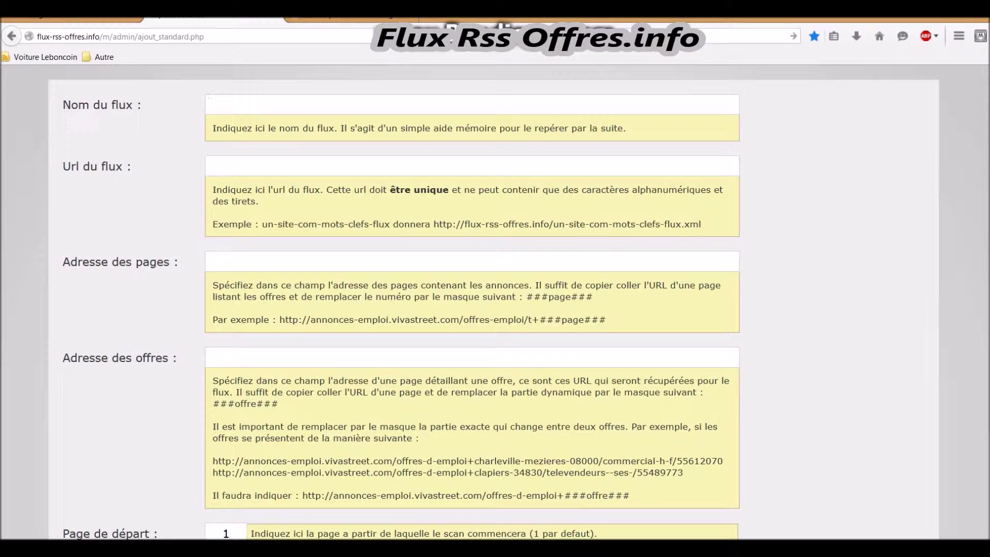
pyautogui.write('LE')
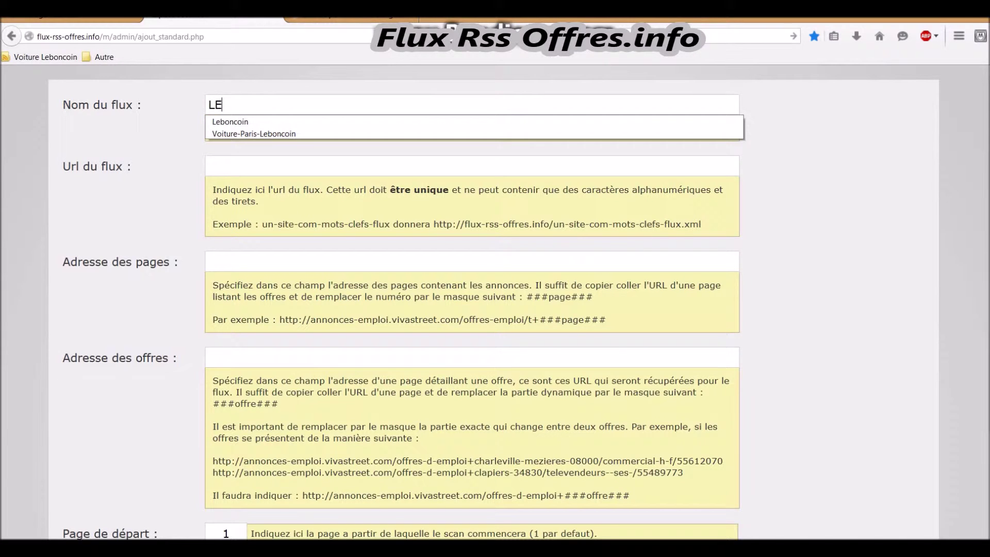
pyautogui.write('boncoin-')
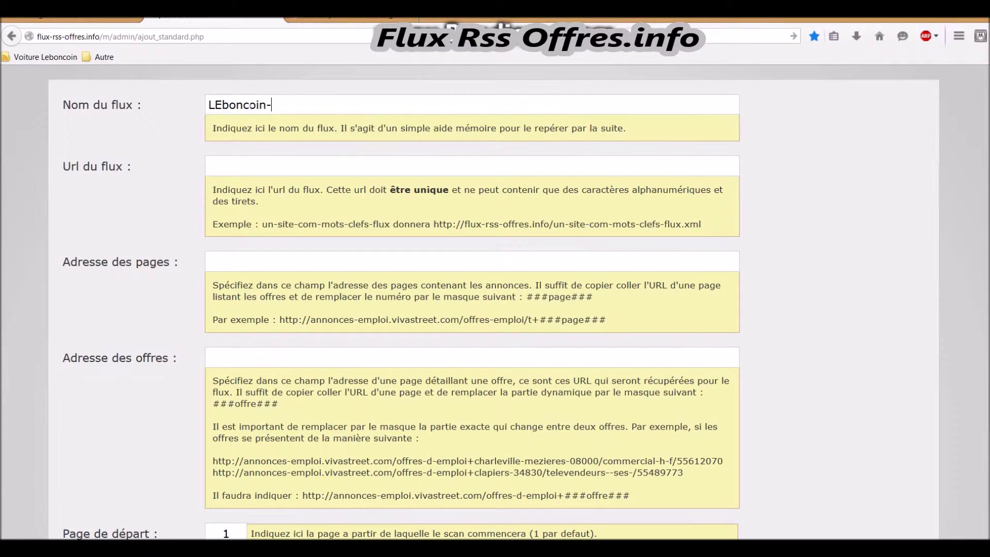
pyautogui.write('voiture-paris')
pyautogui.click(222, 104)
pyautogui.press('BackSpace')
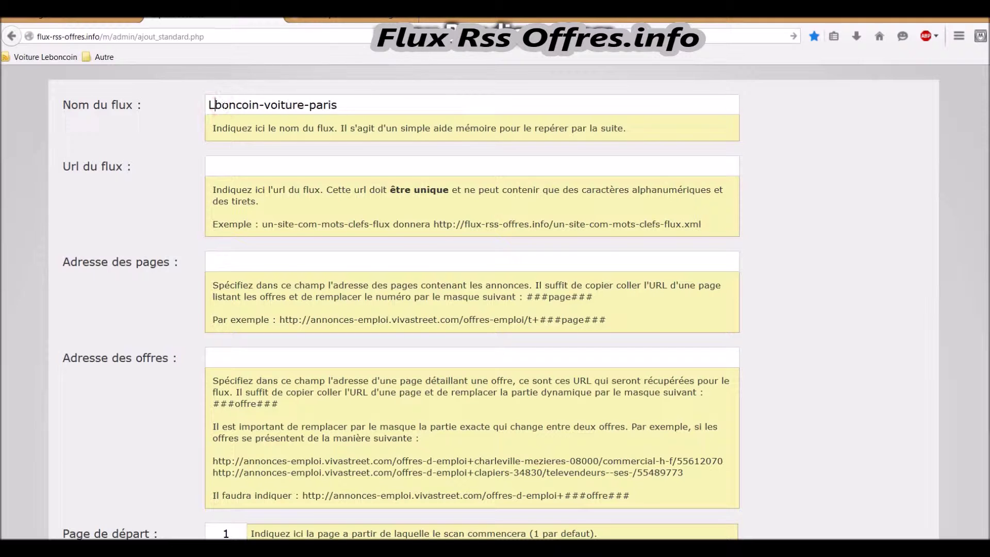
pyautogui.write('e')
pyautogui.click(226, 164)
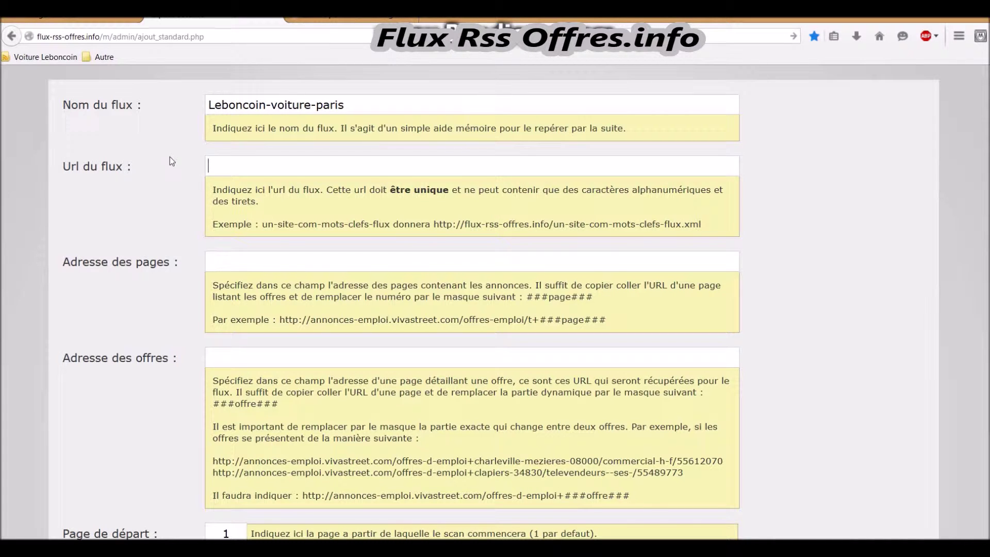
pyautogui.write('Leboncoin-voiture-paris')
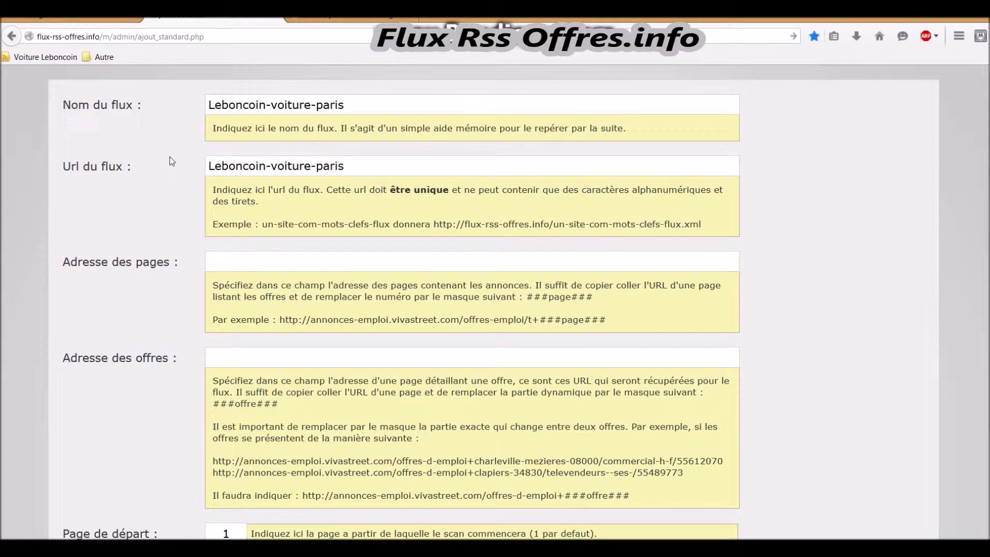
# On leboncoin.fr, search the Ile-de-France listings in the Voitures category.
pyautogui.click(334, 20)
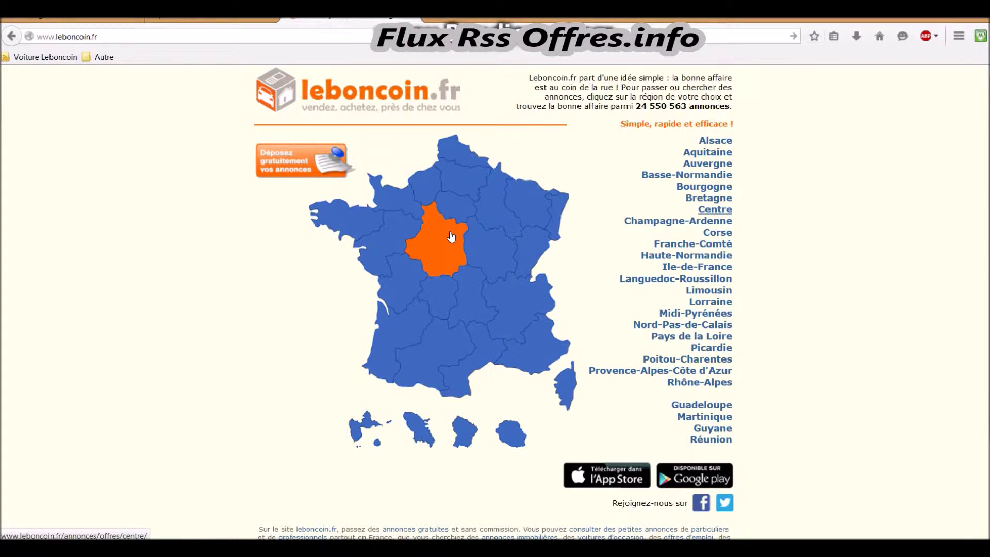
pyautogui.click(452, 209)
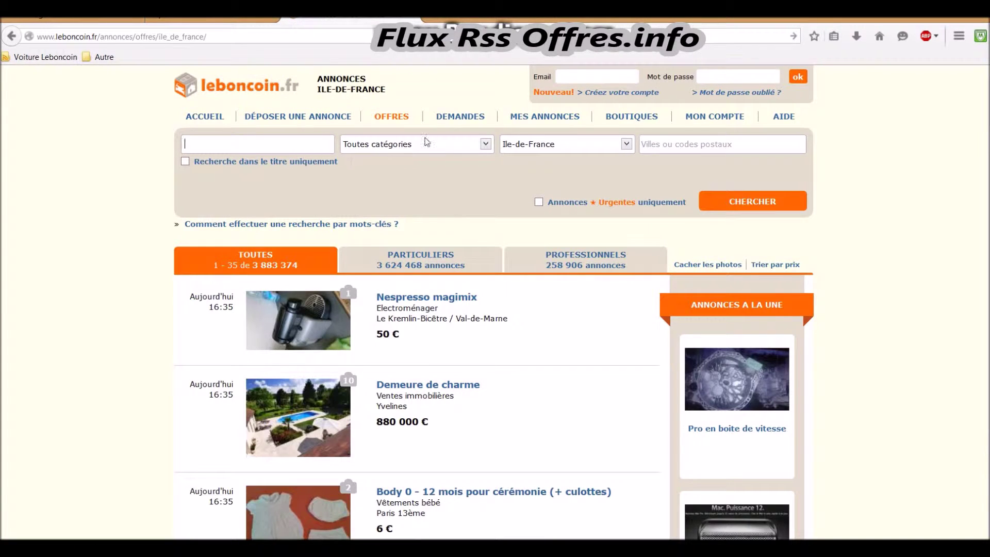
pyautogui.click(423, 140)
pyautogui.click(378, 199)
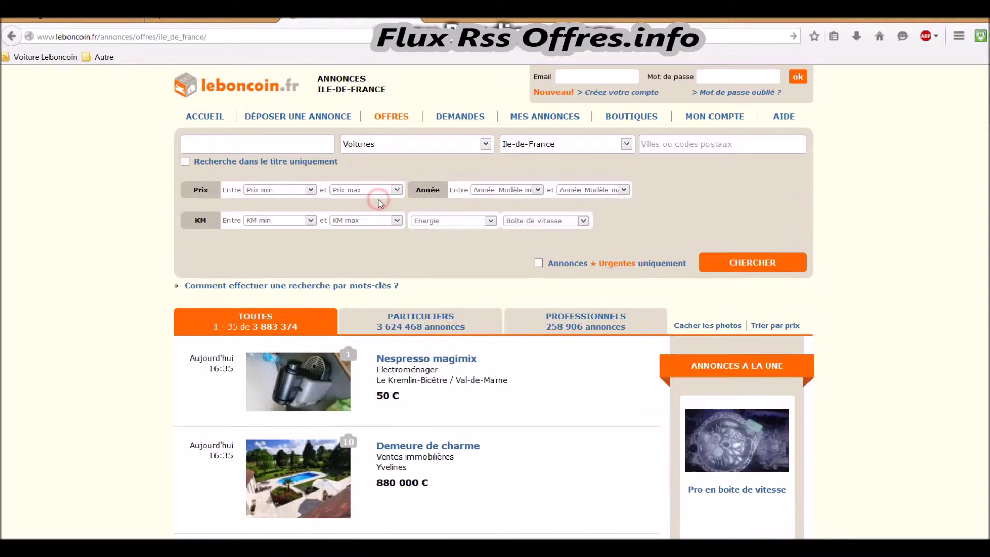
pyautogui.click(746, 265)
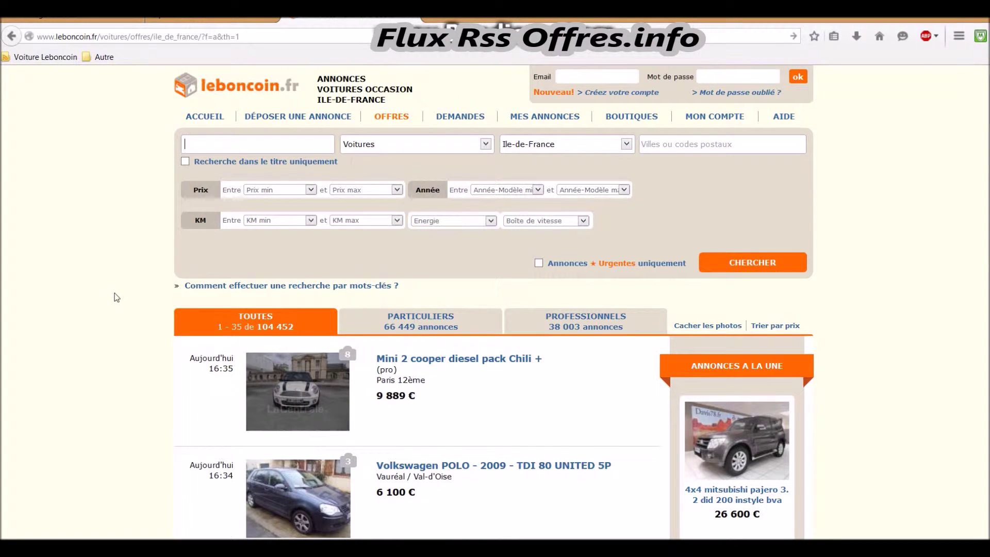
# Copy the link address of results page 2 and paste it after "ADRESSE DE LA PAGE 2" in the Notepad++ notes.
pyautogui.scroll(-20, 117, 297)
pyautogui.scroll(-20, 116, 297)
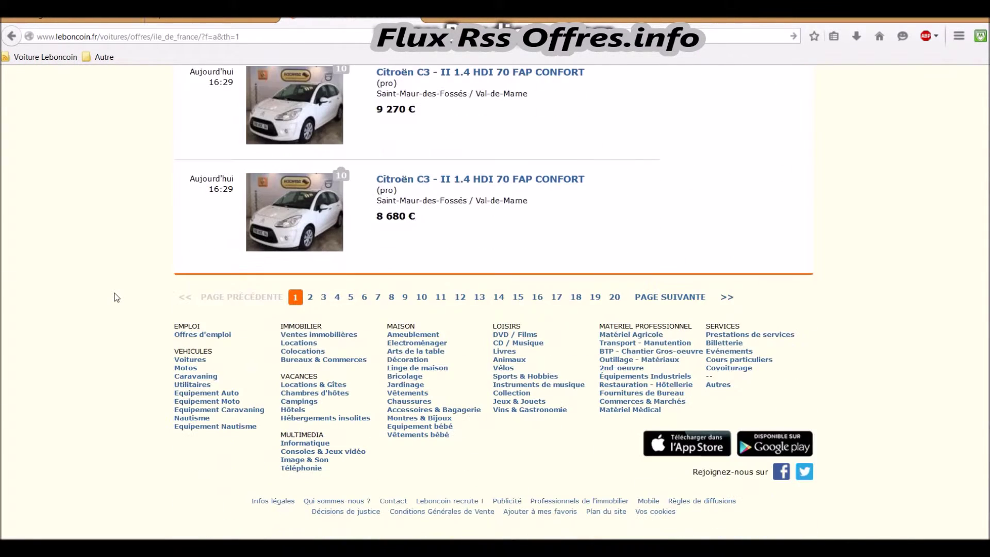
pyautogui.rightClick(309, 300)
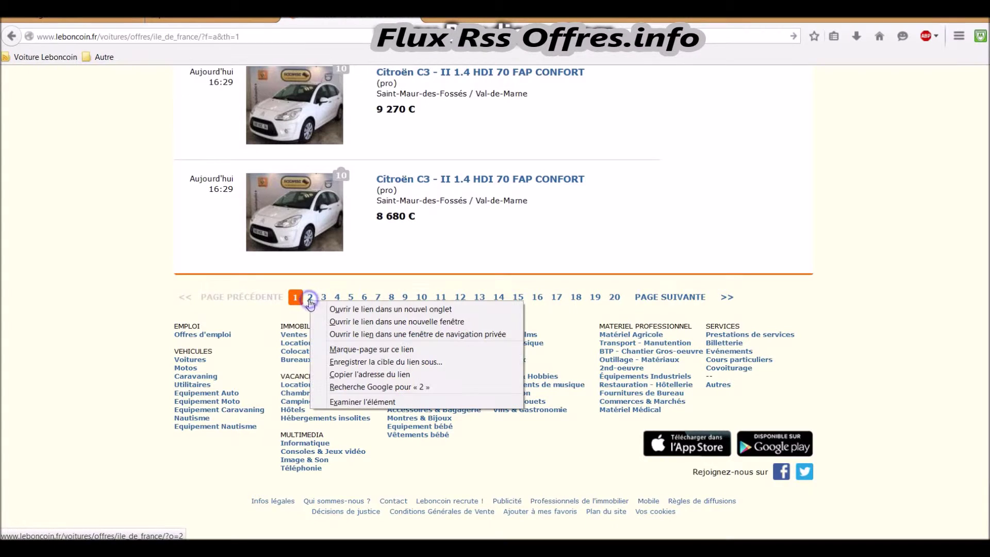
pyautogui.click(347, 375)
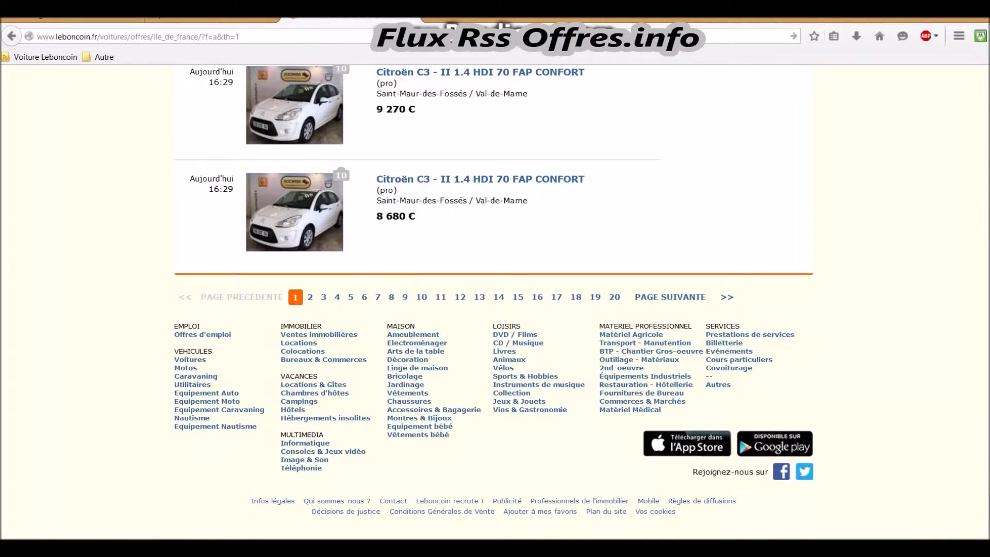
pyautogui.hotkey('alt', 'Tab')
pyautogui.click(163, 70)
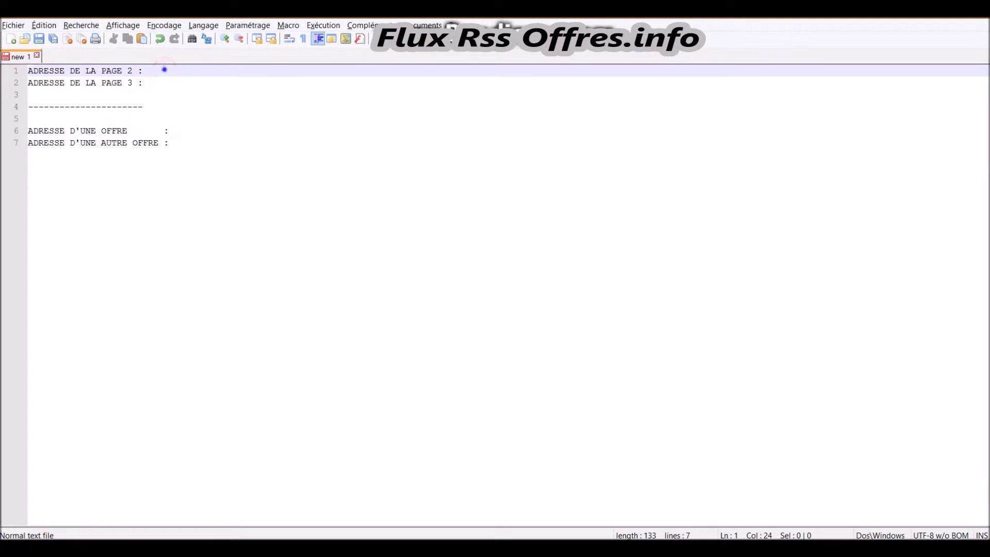
pyautogui.rightClick(165, 71)
pyautogui.click(189, 102)
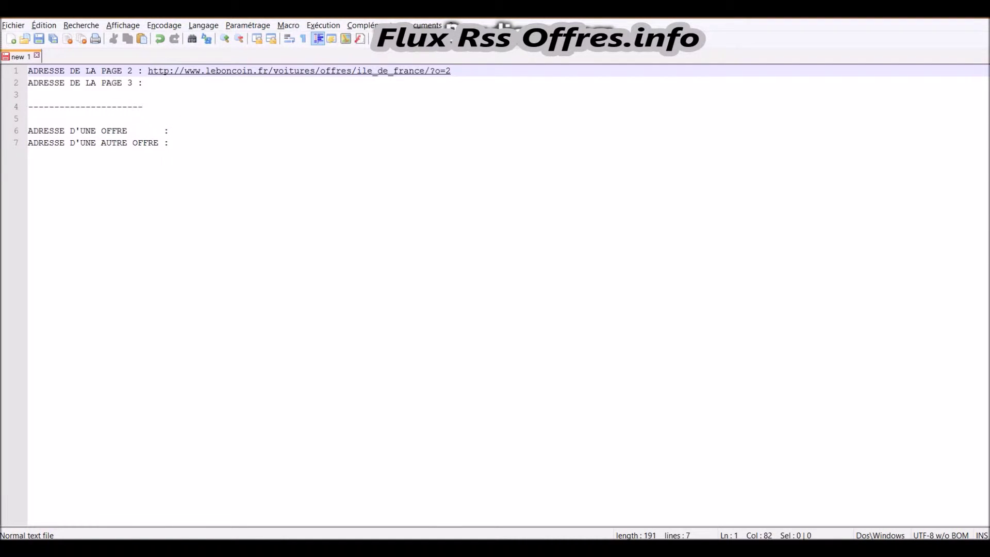
# Copy the link address of results page 3 from the browser and paste it after "ADRESSE DE LA PAGE 3" in the notes.
pyautogui.hotkey('alt', 'Tab')
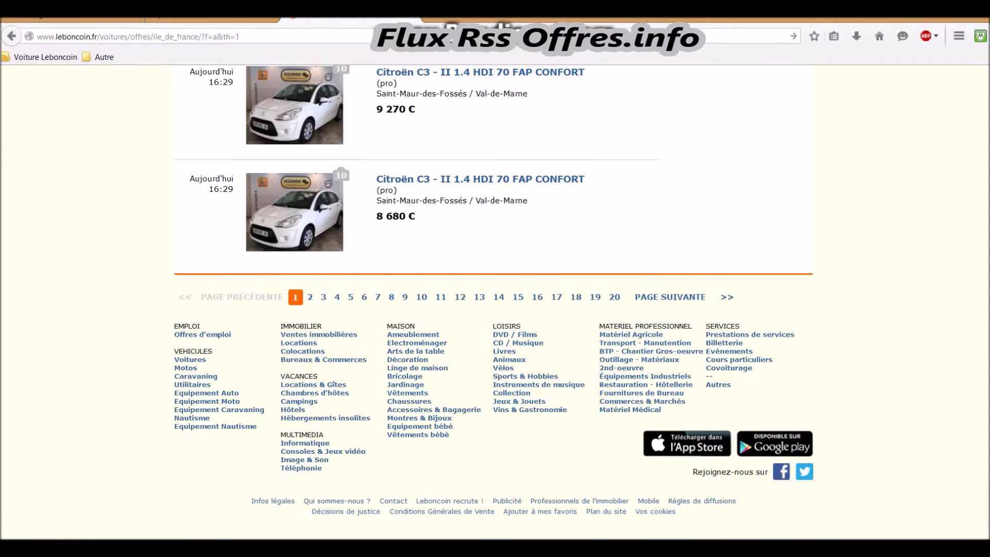
pyautogui.rightClick(324, 298)
pyautogui.click(363, 375)
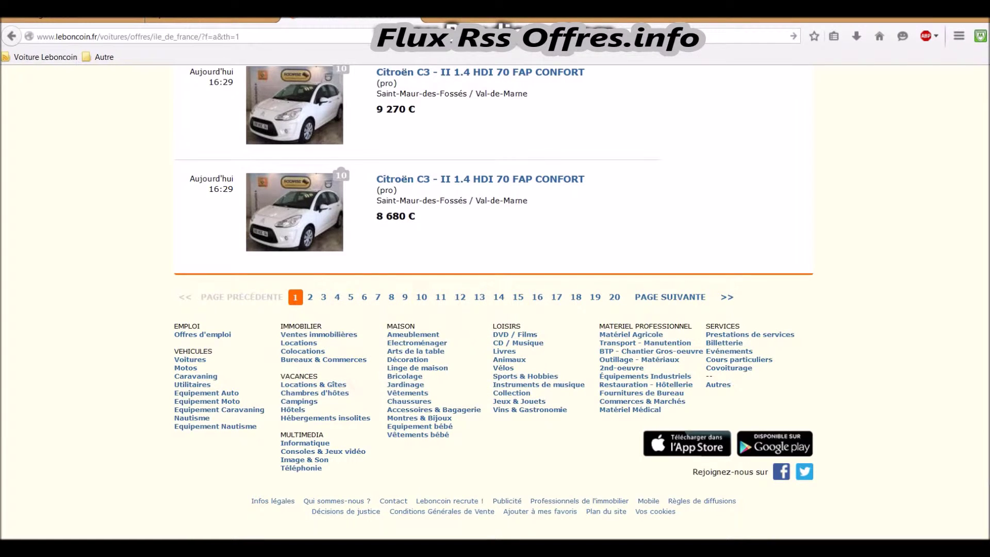
pyautogui.hotkey('alt', 'Tab')
pyautogui.click(162, 82)
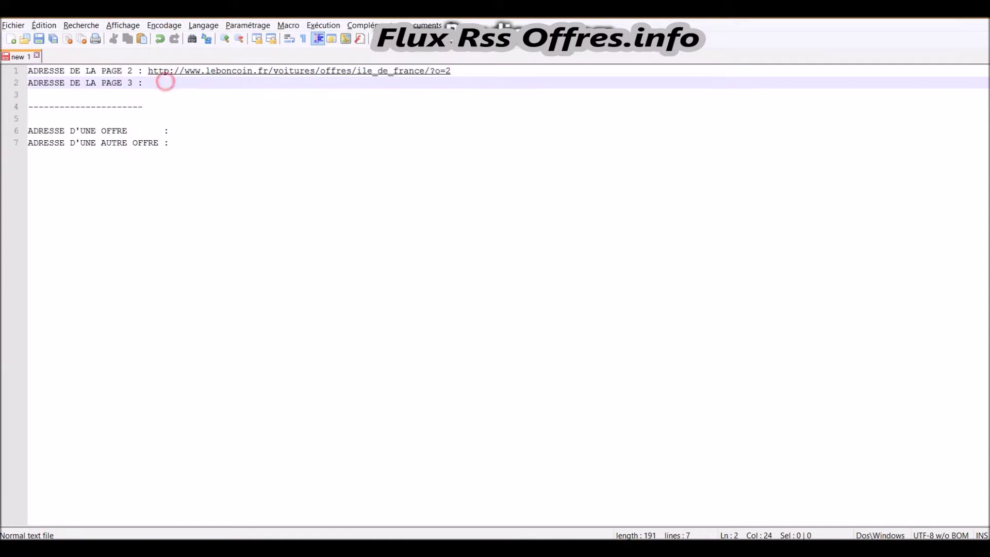
pyautogui.rightClick(165, 83)
pyautogui.click(191, 114)
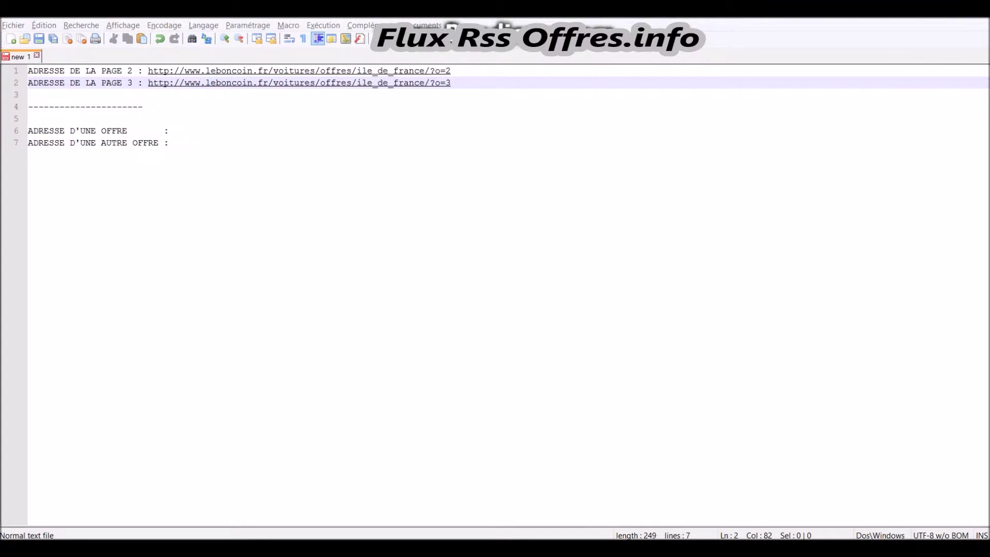
# Compare the two page addresses in the notes, highlighting the page number that ends the page 2 address.
pyautogui.click(521, 119)
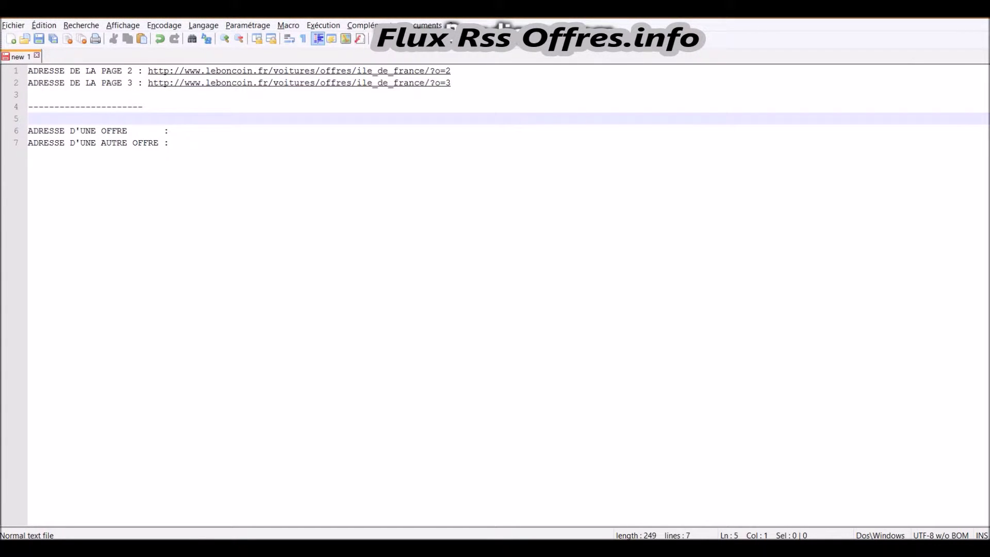
pyautogui.click(517, 80)
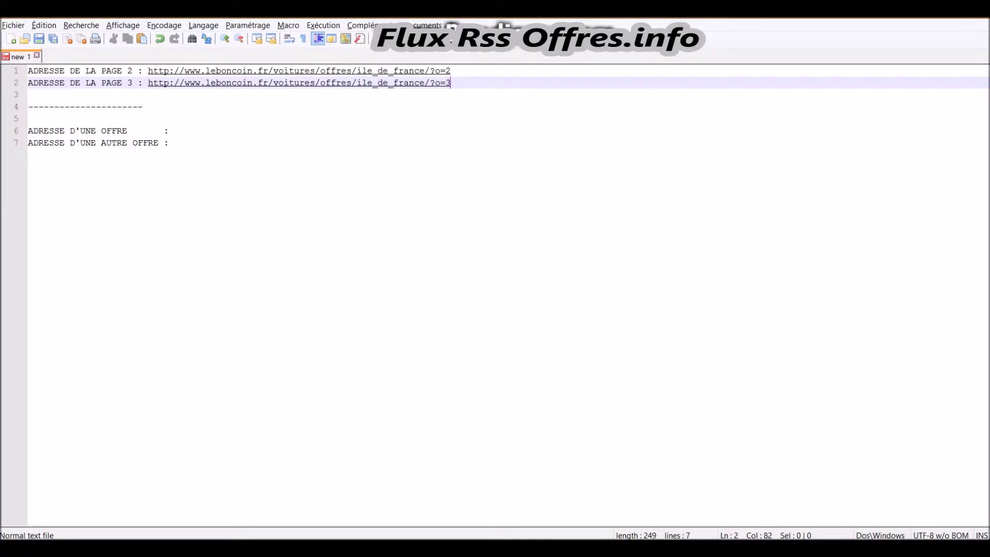
pyautogui.click(460, 83)
pyautogui.moveTo(451, 71); pyautogui.dragTo(446, 71)
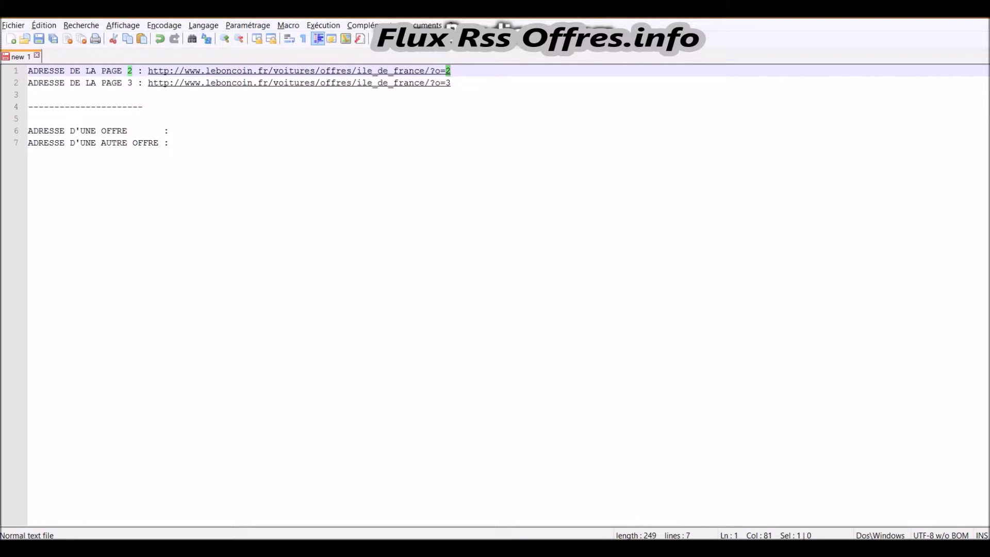
# Copy the page 2 address from the notes and paste it as the page address in the browser's new feed form.
pyautogui.moveTo(451, 71); pyautogui.dragTo(148, 74)
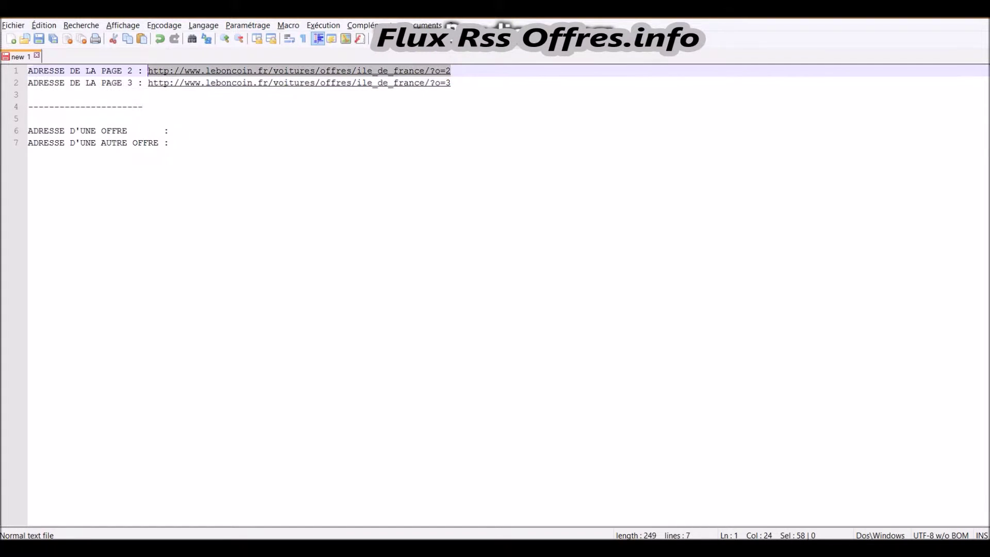
pyautogui.rightClick(152, 76)
pyautogui.click(178, 92)
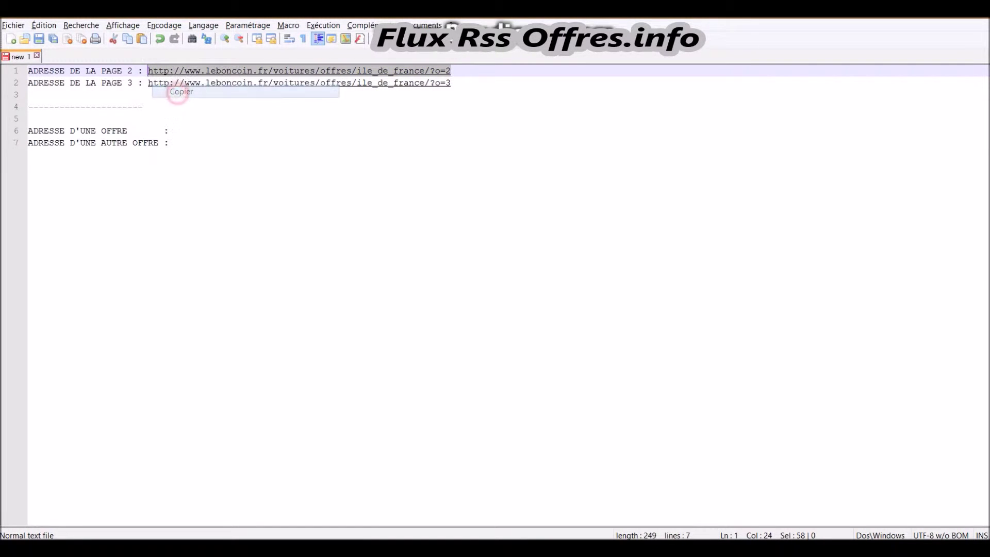
pyautogui.click(87, 539)
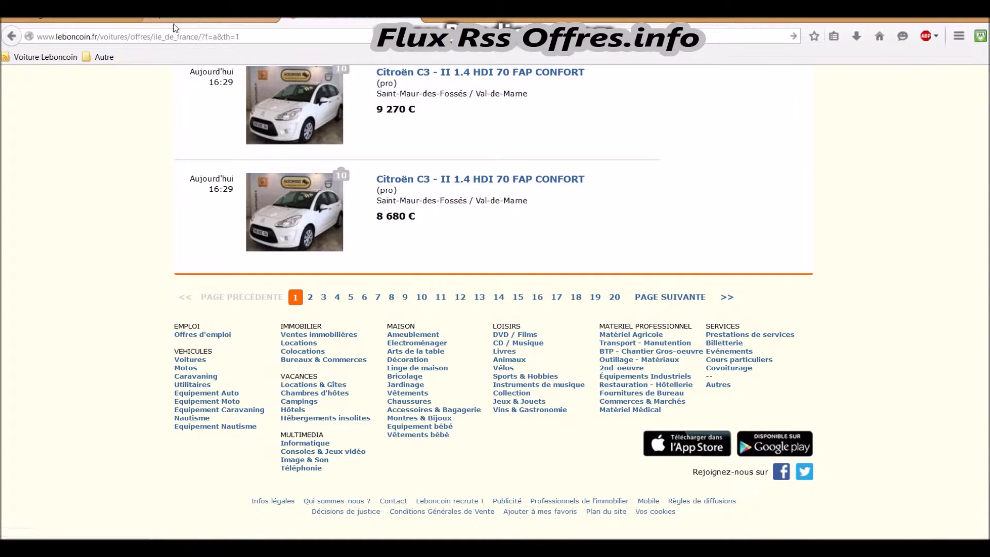
pyautogui.click(148, 22)
pyautogui.click(233, 266)
pyautogui.rightClick(232, 265)
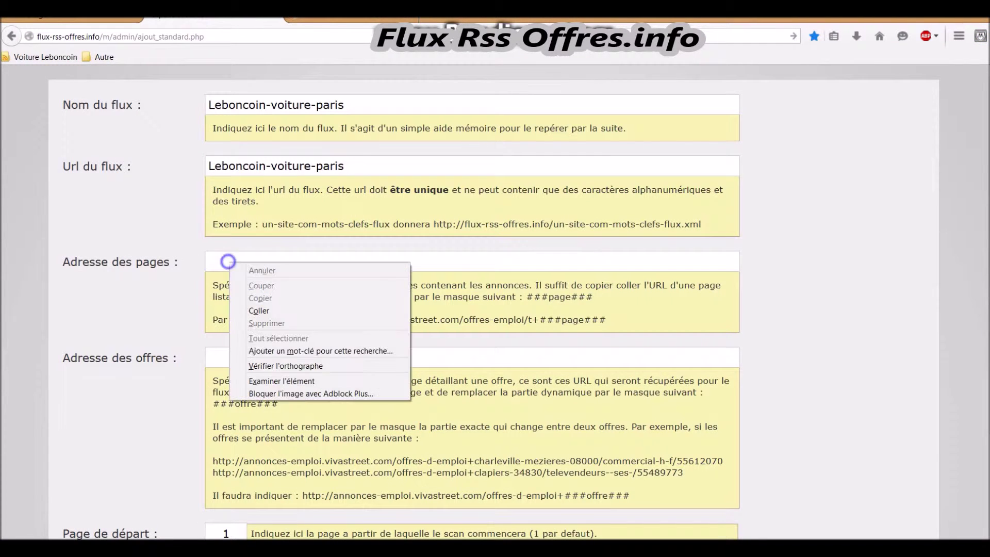
pyautogui.click(256, 310)
# Replace the page number ending the page address with the ###page### mask copied from the form's help text.
pyautogui.doubleClick(548, 262)
pyautogui.press('BackSpace')
pyautogui.moveTo(527, 297); pyautogui.dragTo(595, 297)
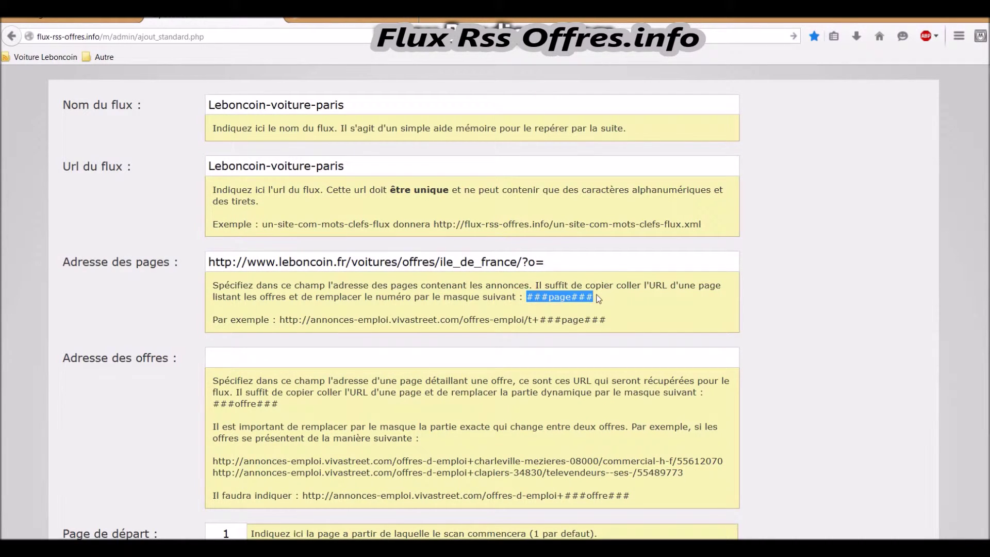
pyautogui.rightClick(580, 294)
pyautogui.click(592, 305)
pyautogui.click(573, 265)
pyautogui.rightClick(573, 265)
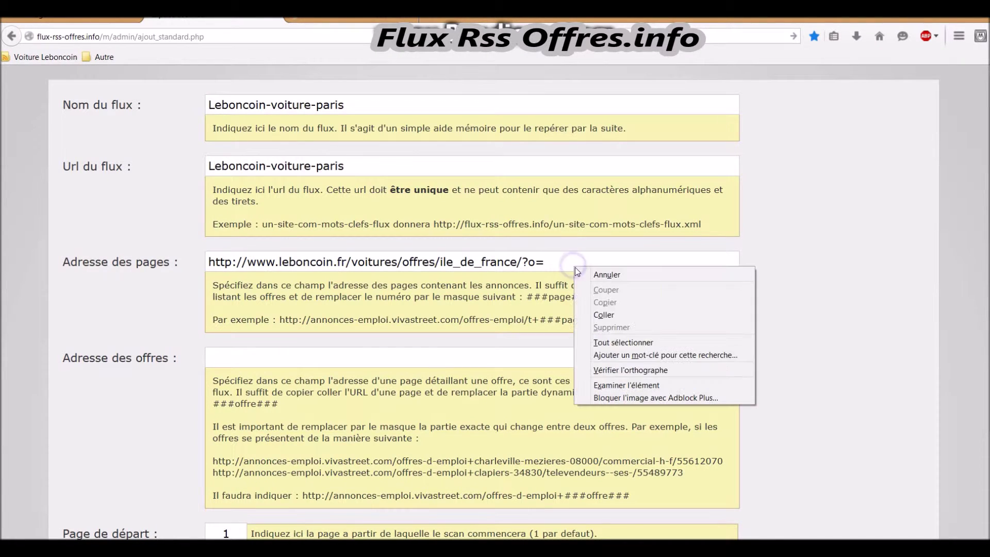
pyautogui.click(602, 314)
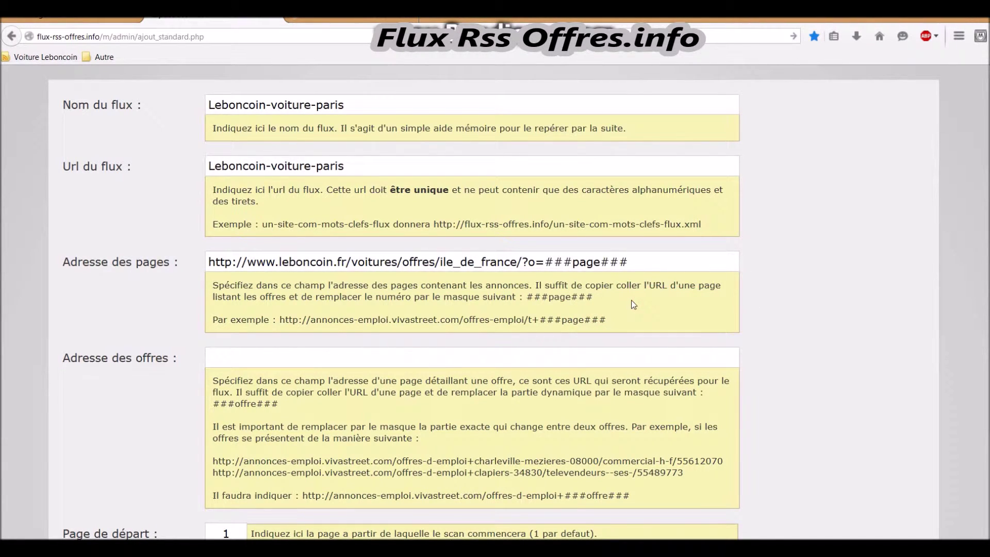
# Copy the link address of the Mercedes c200 136cv sportline listing on Leboncoin and paste it after "ADRESSE D'UNE OFFRE" in the Notepad++ notes.
pyautogui.moveTo(125, 361); pyautogui.dragTo(77, 359)
pyautogui.click(75, 358)
pyautogui.click(316, 20)
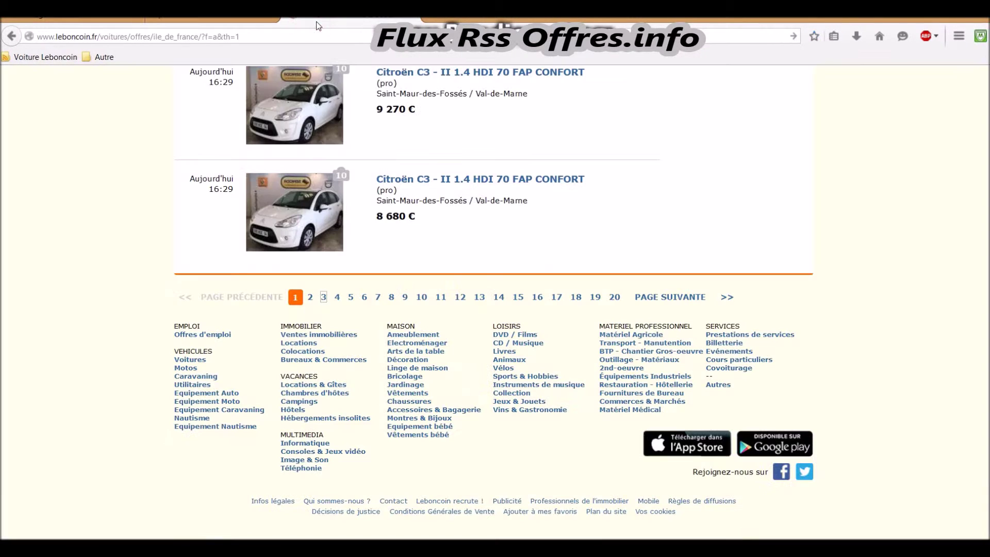
pyautogui.scroll(10, 100, 250)
pyautogui.scroll(5, 101, 251)
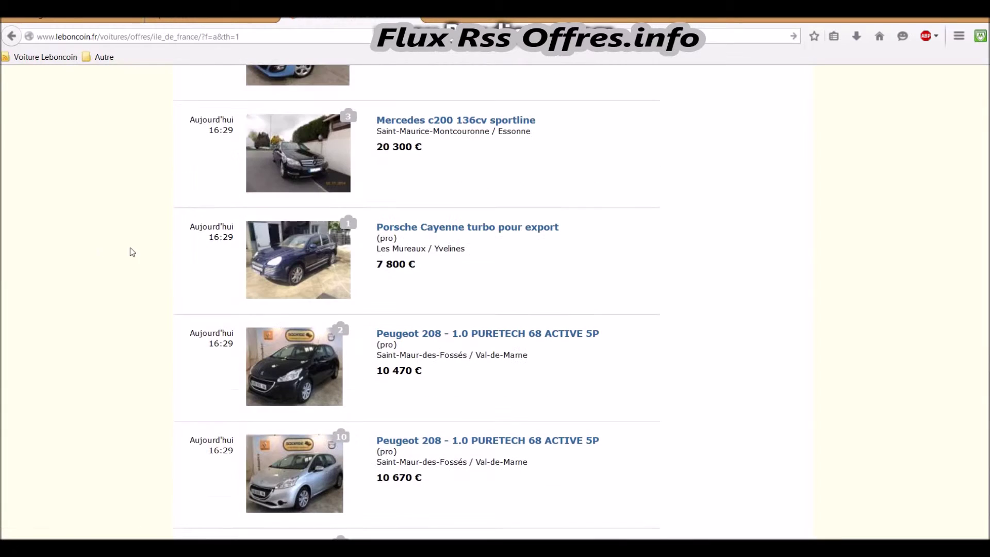
pyautogui.rightClick(288, 171)
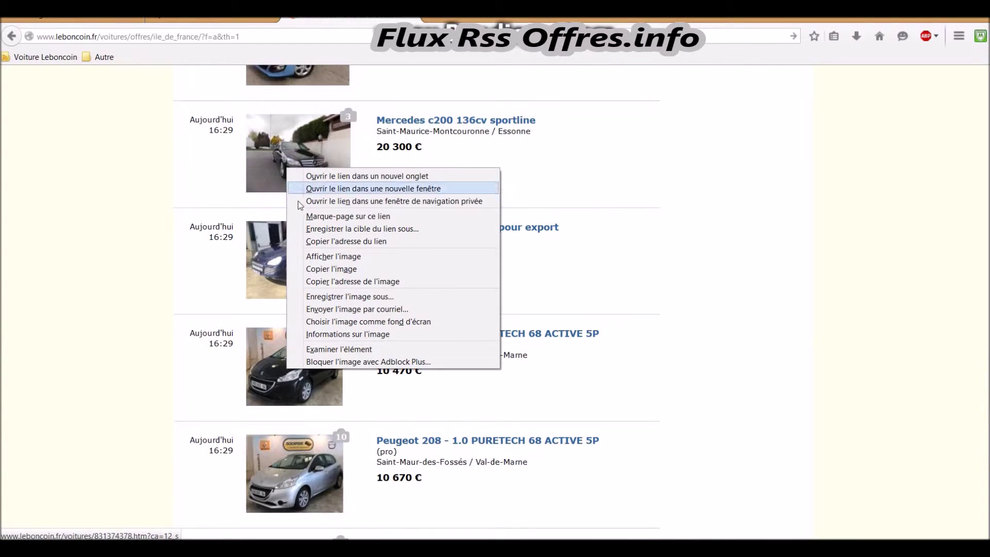
pyautogui.click(327, 245)
pyautogui.hotkey('alt', 'Tab')
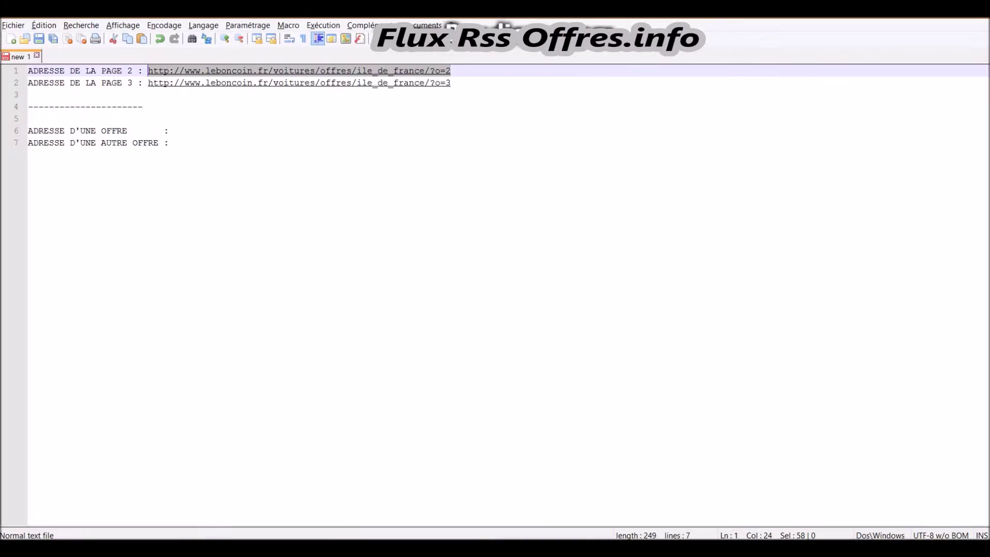
pyautogui.click(190, 131)
pyautogui.rightClick(191, 132)
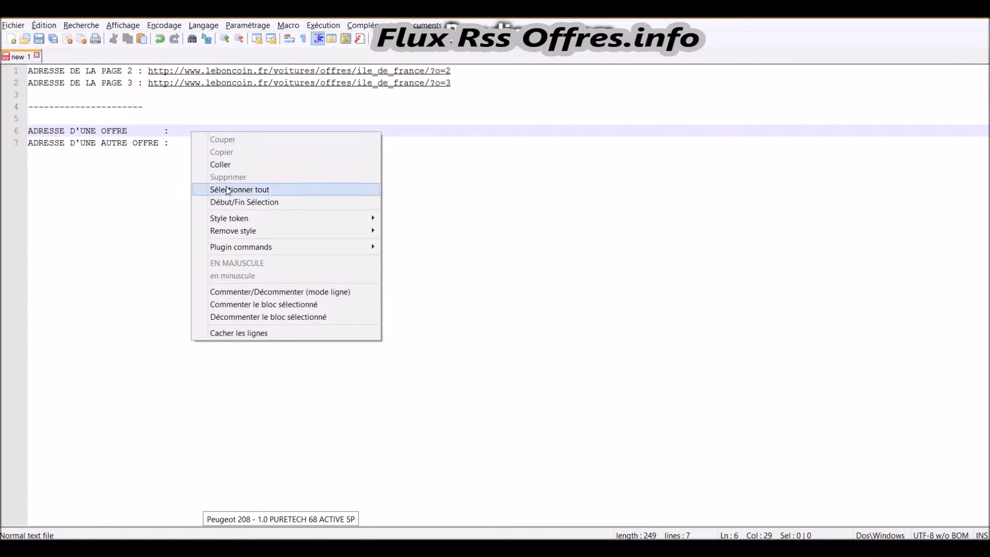
pyautogui.click(212, 164)
# Copy the link address of the last Citroën C3 listing in the browser and paste it after "ADRESSE D'UNE AUTRE OFFRE" in the notes.
pyautogui.hotkey('alt', 'Tab')
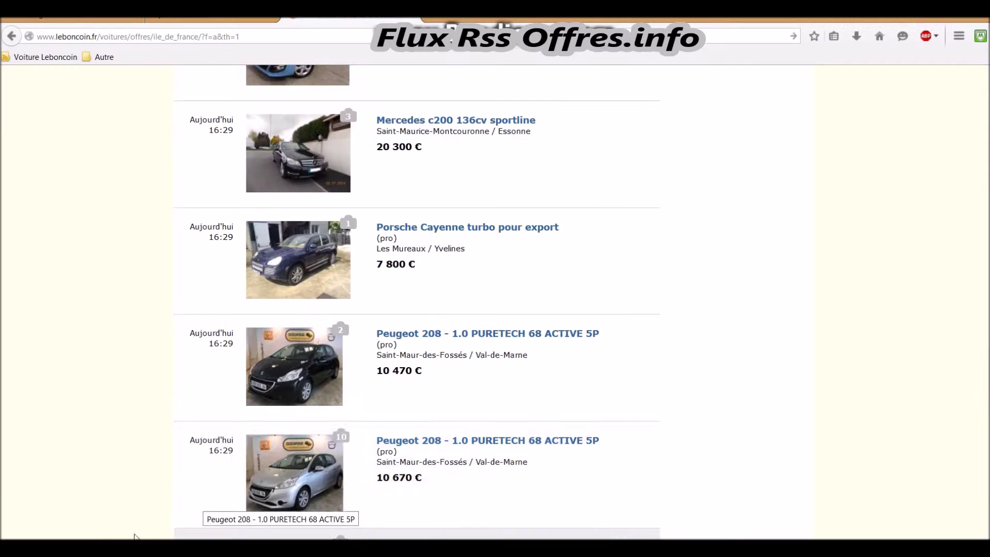
pyautogui.scroll(-15, 283, 270)
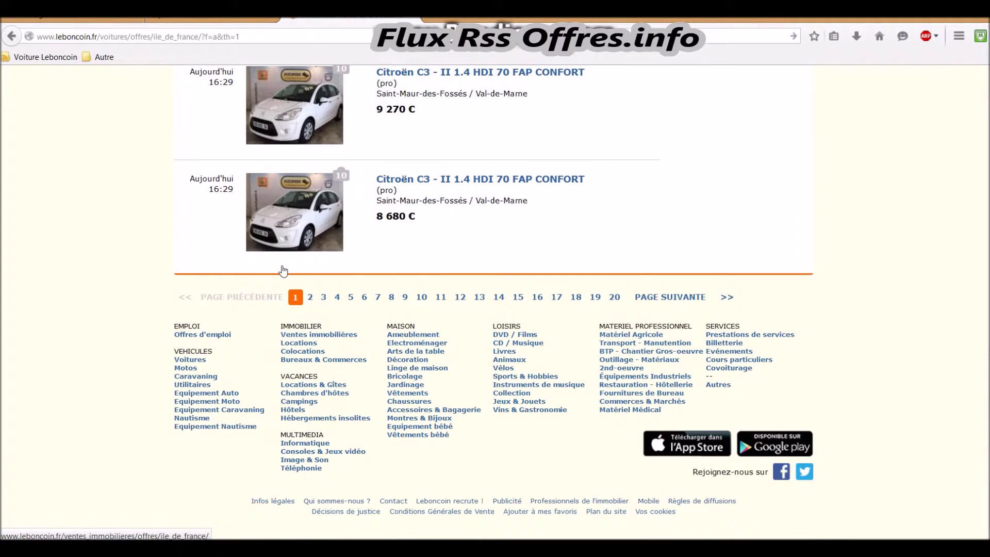
pyautogui.rightClick(277, 215)
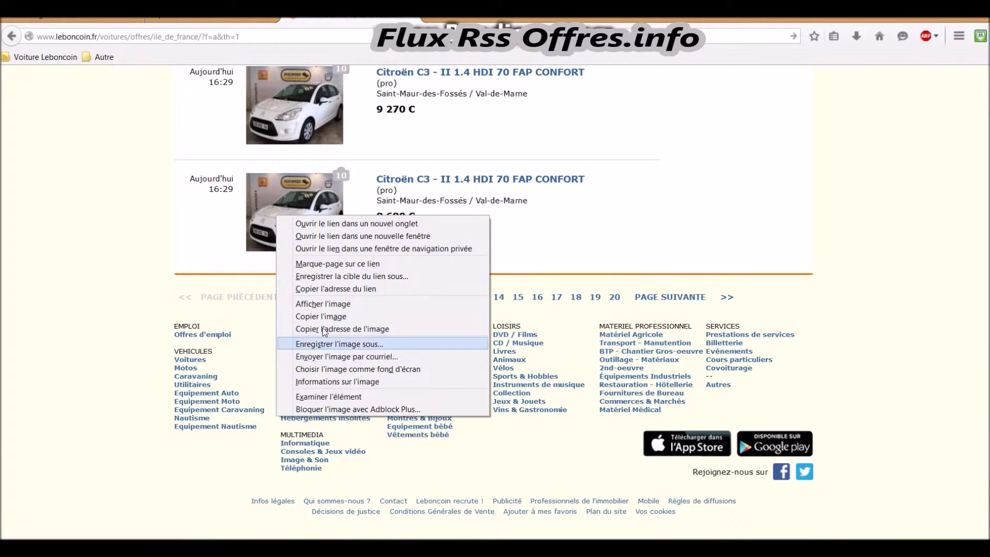
pyautogui.click(314, 290)
pyautogui.hotkey('alt', 'Tab')
pyautogui.hotkey('ctrl', 'v')
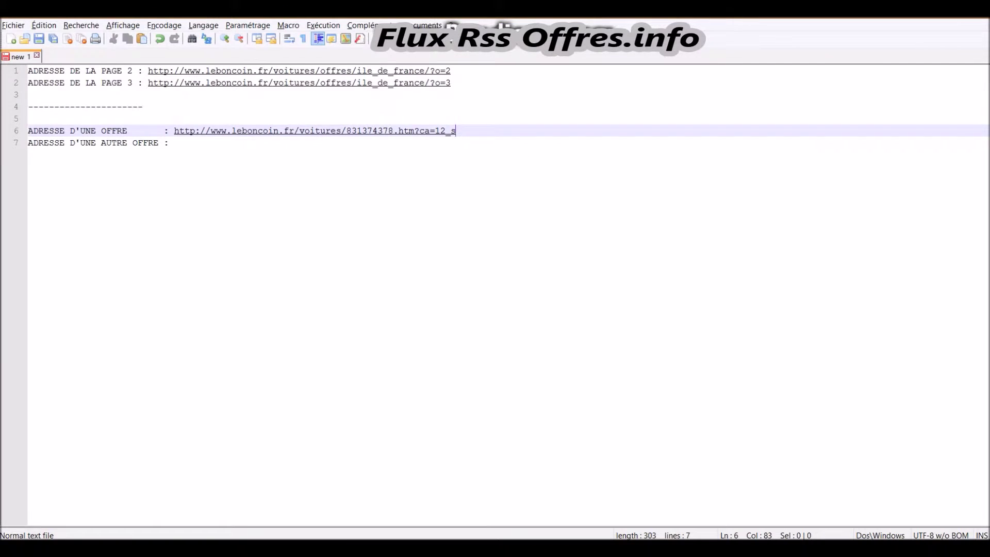
pyautogui.click(188, 143)
pyautogui.rightClick(188, 143)
pyautogui.click(203, 173)
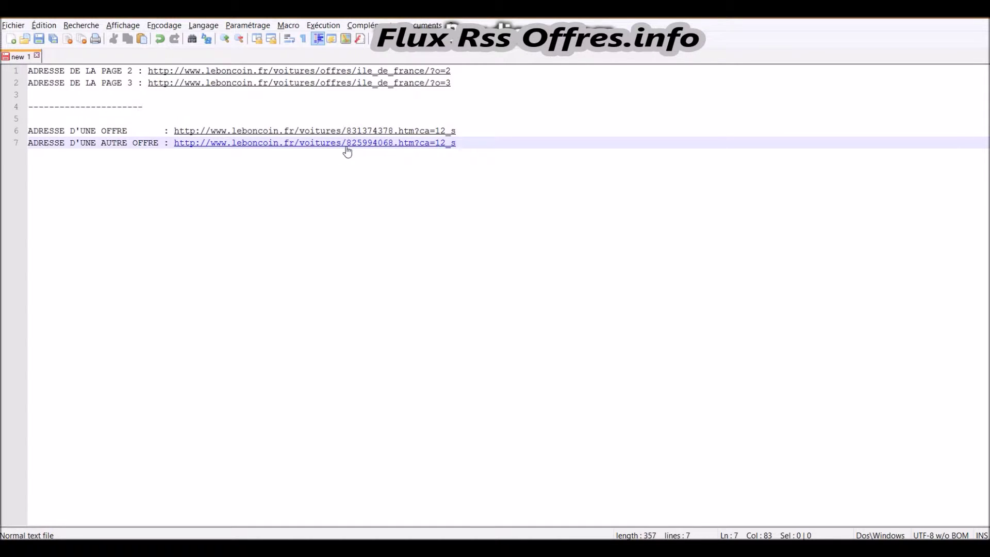
# Highlight the number that differs between the two offer addresses, and paste the first offer address as the offer address in the browser's feed form.
pyautogui.moveTo(347, 147); pyautogui.dragTo(393, 146)
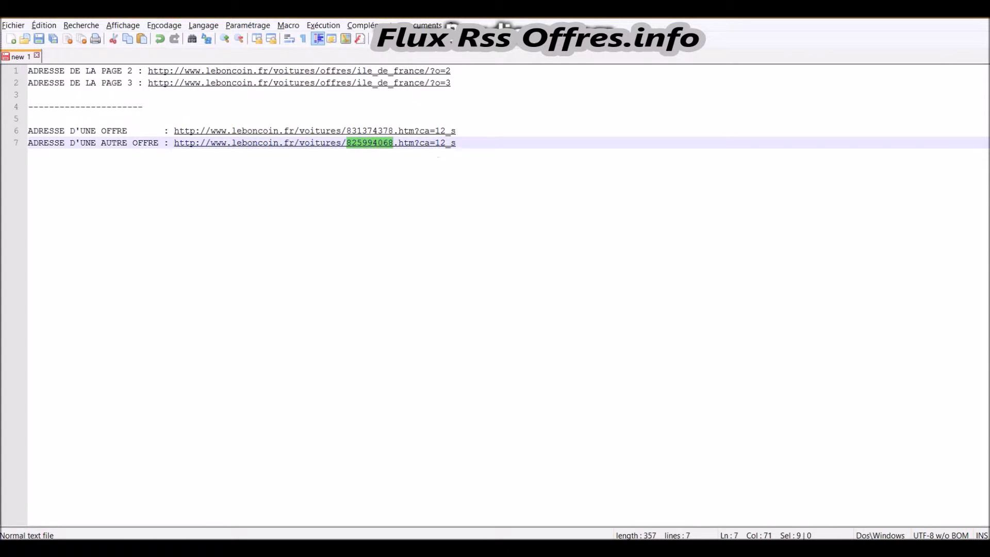
pyautogui.moveTo(473, 131); pyautogui.dragTo(174, 130)
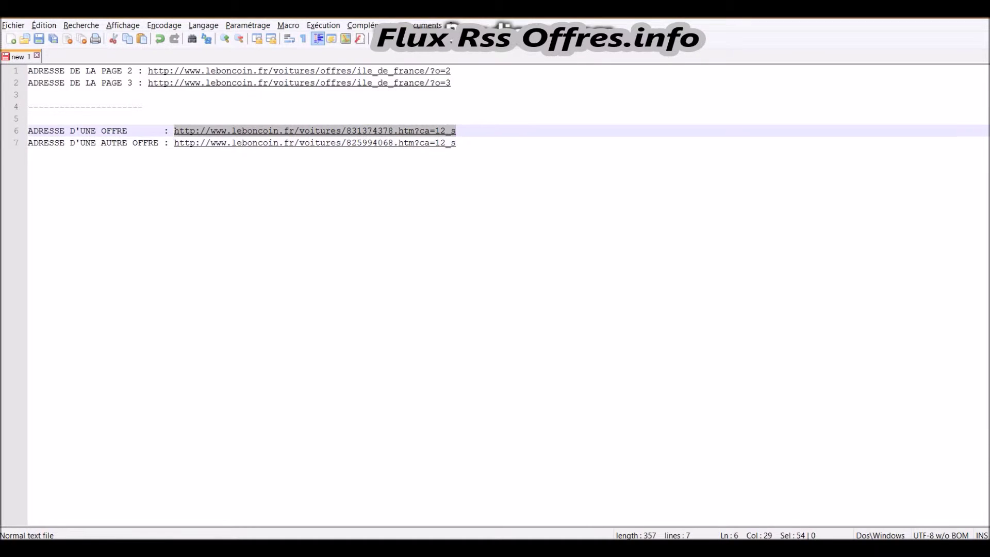
pyautogui.rightClick(367, 127)
pyautogui.click(391, 146)
pyautogui.hotkey('alt', 'Tab')
pyautogui.click(218, 21)
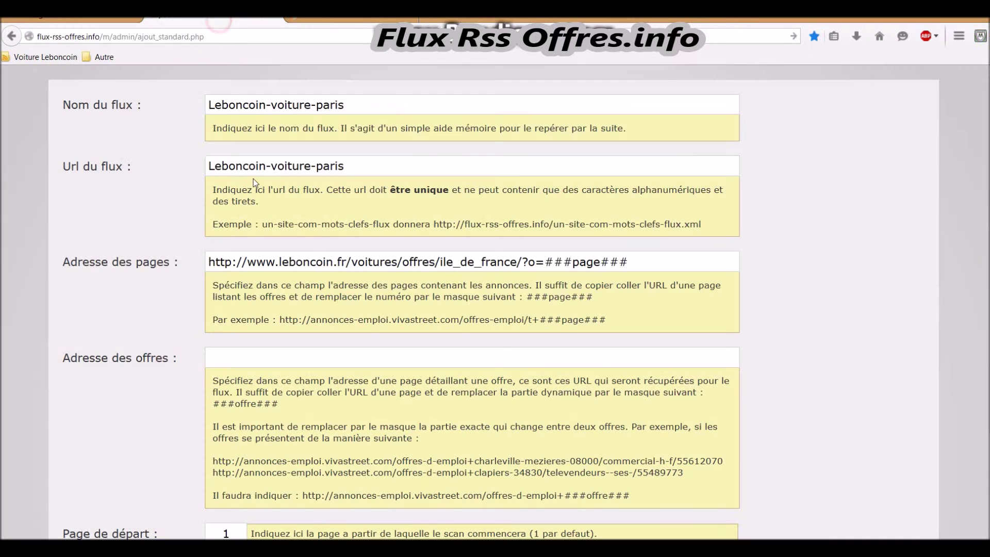
pyautogui.rightClick(229, 354)
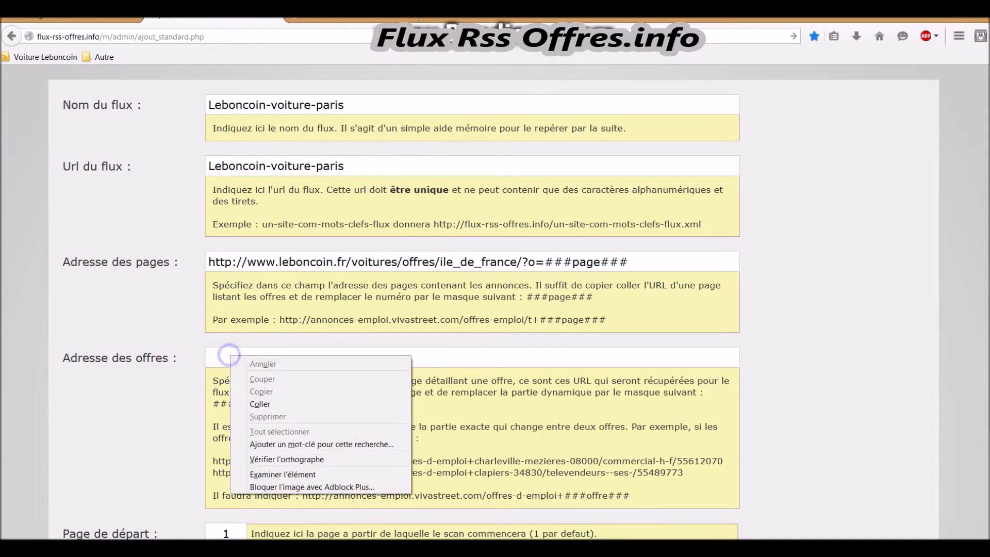
pyautogui.click(259, 403)
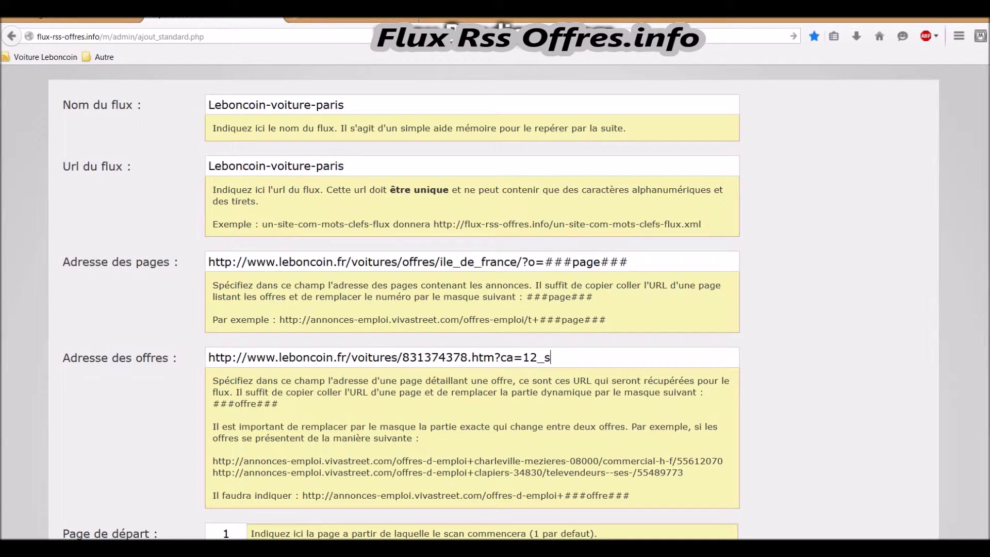
# Replace the number 831374378 in the offer address with the ###offre### mask copied from the form's help text.
pyautogui.moveTo(403, 356); pyautogui.dragTo(467, 356)
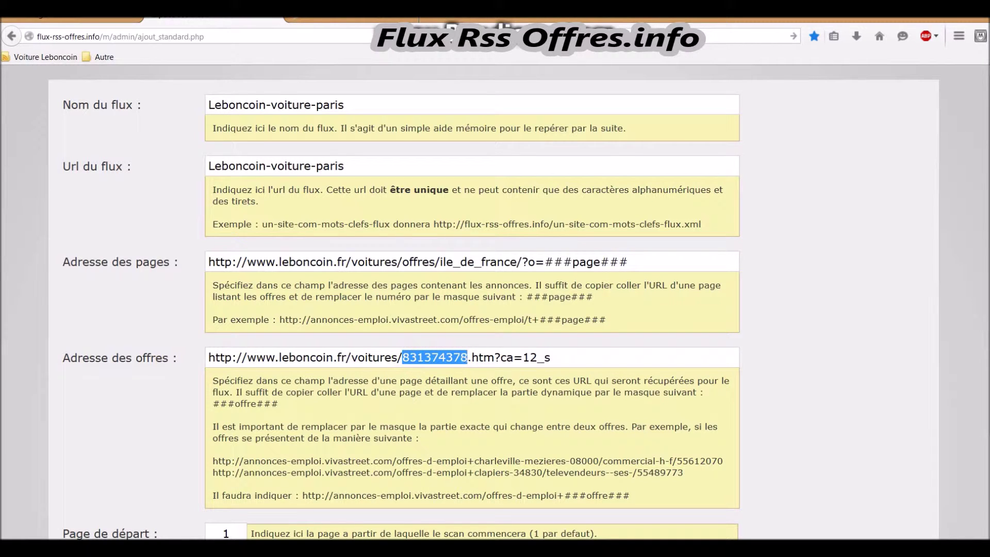
pyautogui.press('BackSpace')
pyautogui.moveTo(278, 405); pyautogui.dragTo(222, 405)
pyautogui.rightClick(222, 404)
pyautogui.click(243, 413)
pyautogui.click(398, 357)
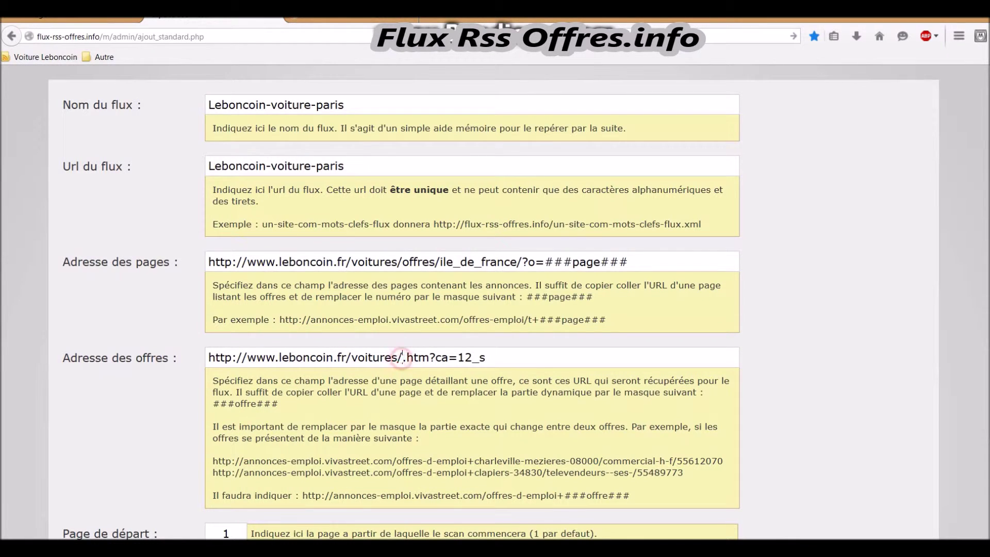
pyautogui.rightClick(400, 359)
pyautogui.click(428, 407)
pyautogui.press('Down')
pyautogui.press('End')
pyautogui.press('Down')
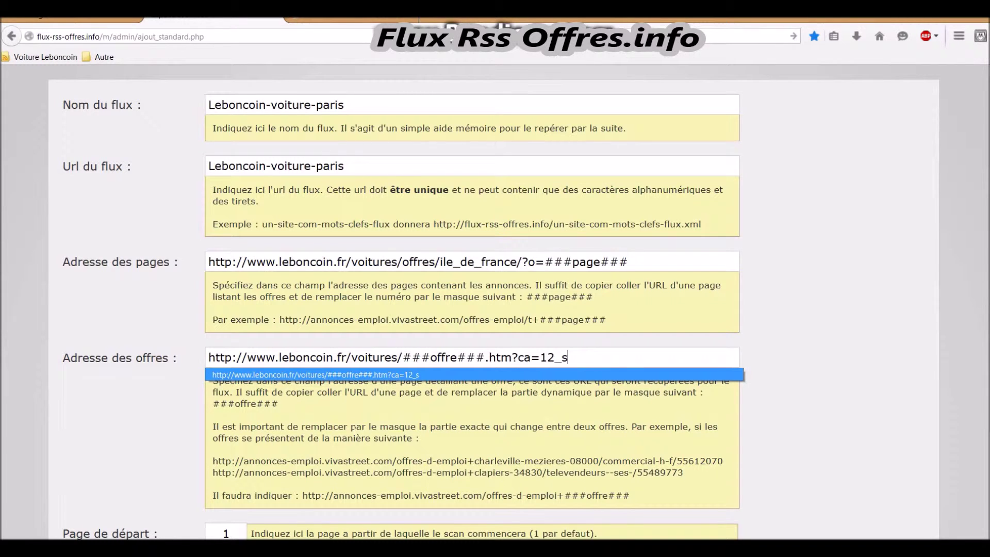
pyautogui.click(312, 456)
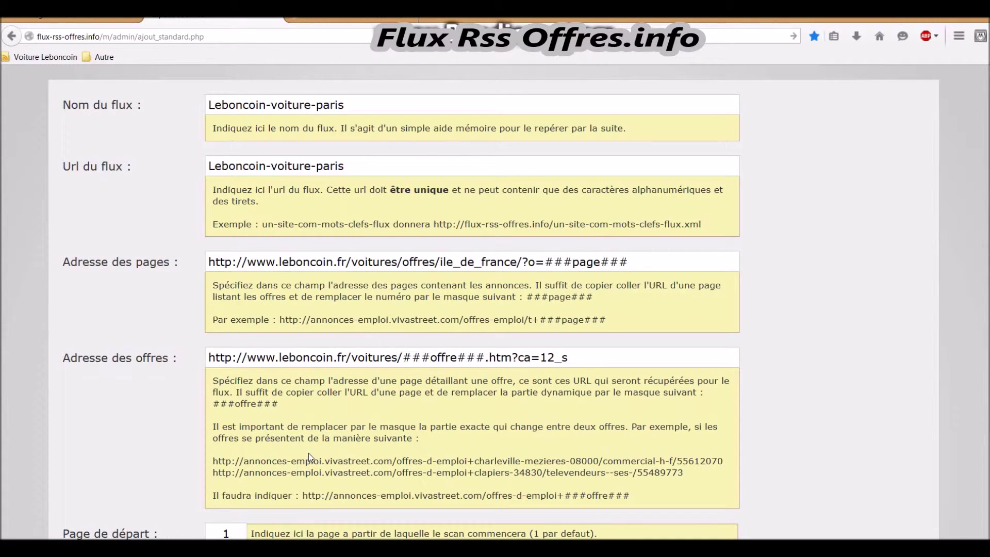
# Set the end page of the scan to 3 and submit the new feed form.
pyautogui.scroll(-3, 308, 452)
pyautogui.scroll(-2, 309, 452)
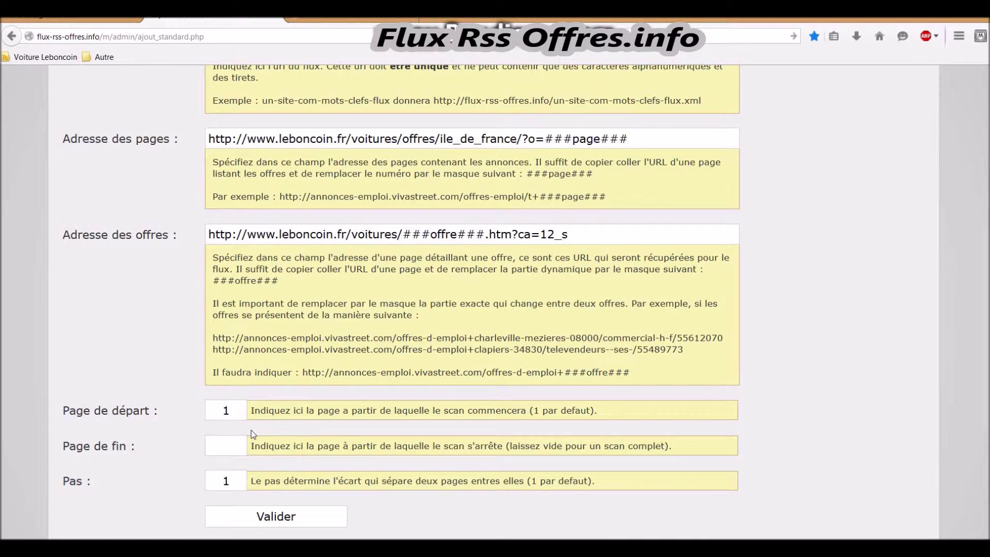
pyautogui.click(225, 448)
pyautogui.write('3')
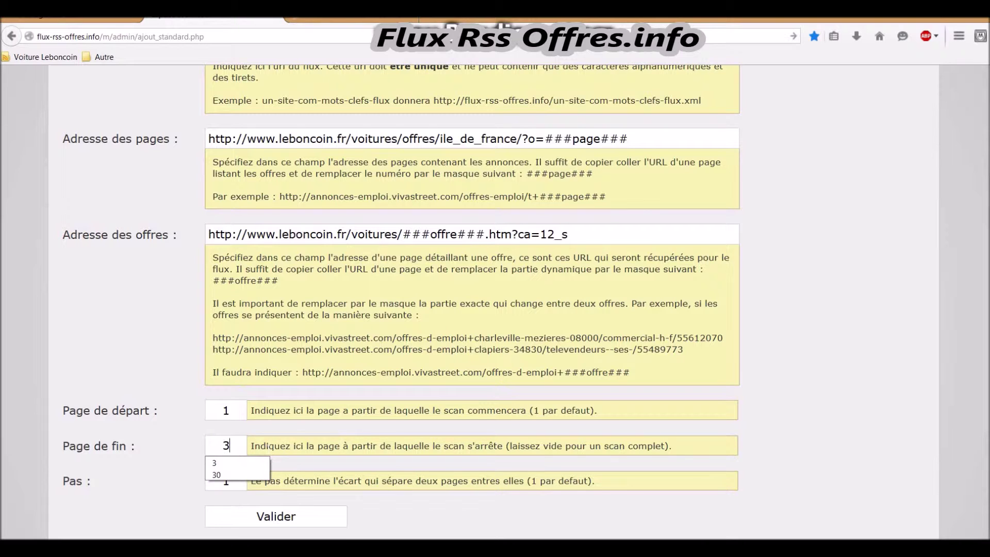
pyautogui.press('Escape')
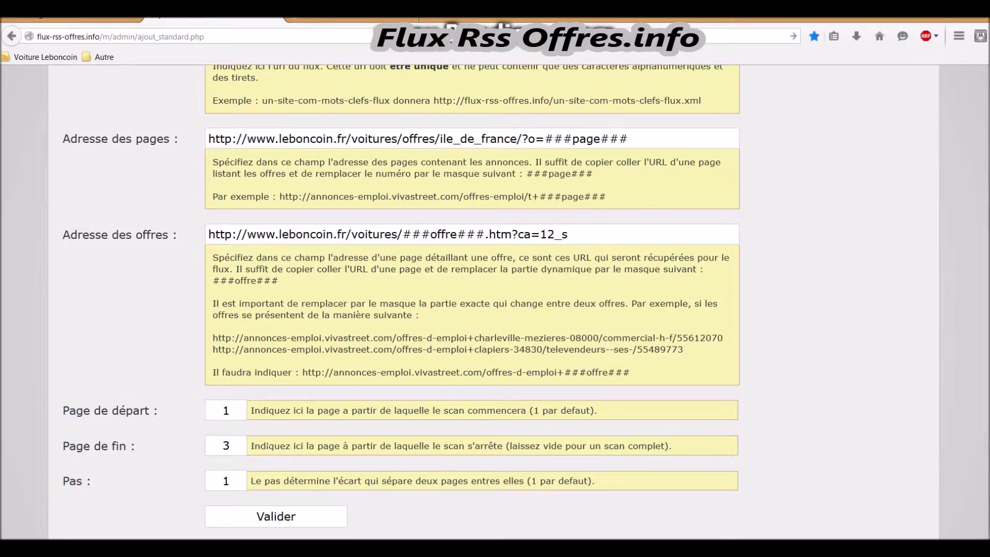
pyautogui.click(229, 478)
pyautogui.click(230, 481)
pyautogui.click(259, 514)
pyautogui.click(256, 513)
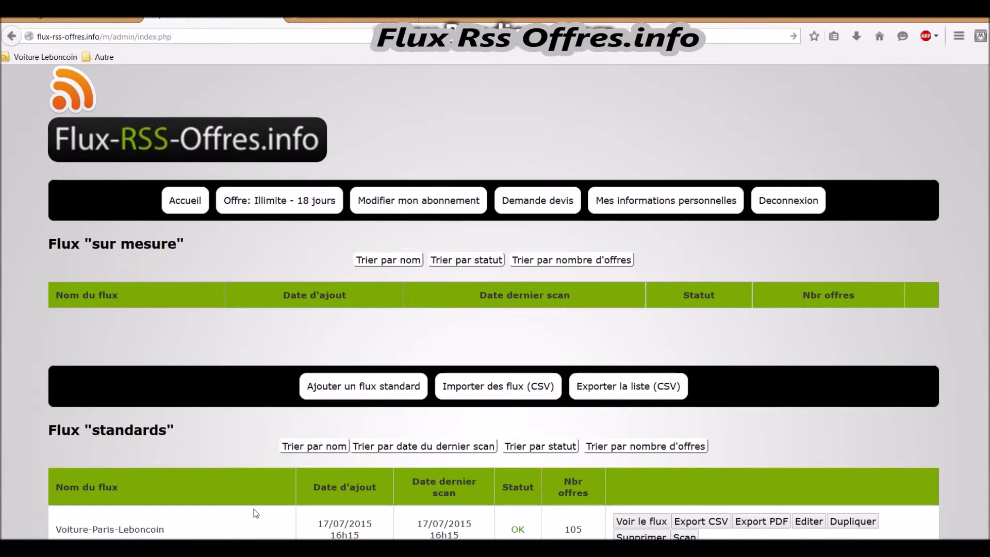
# Examine the Leboncoin-voiture-paris entry in the standard feeds list, checking its name, date added and status.
pyautogui.scroll(-2, 200, 429)
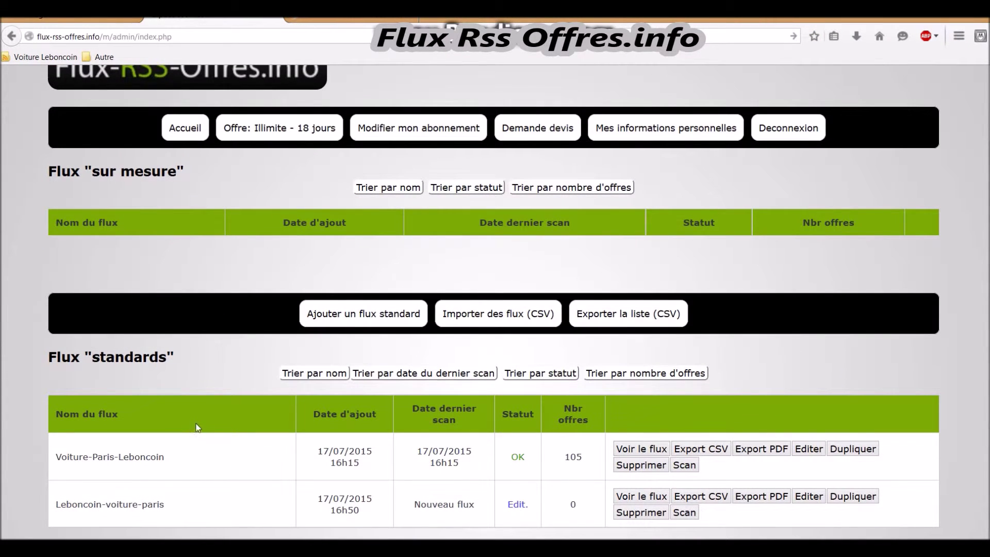
pyautogui.moveTo(169, 506); pyautogui.dragTo(54, 506)
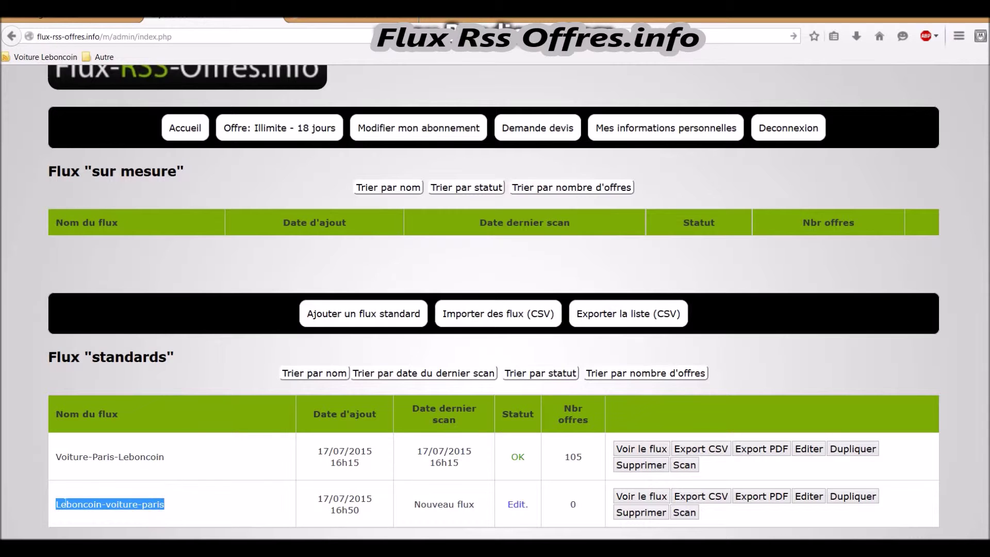
pyautogui.click(61, 506)
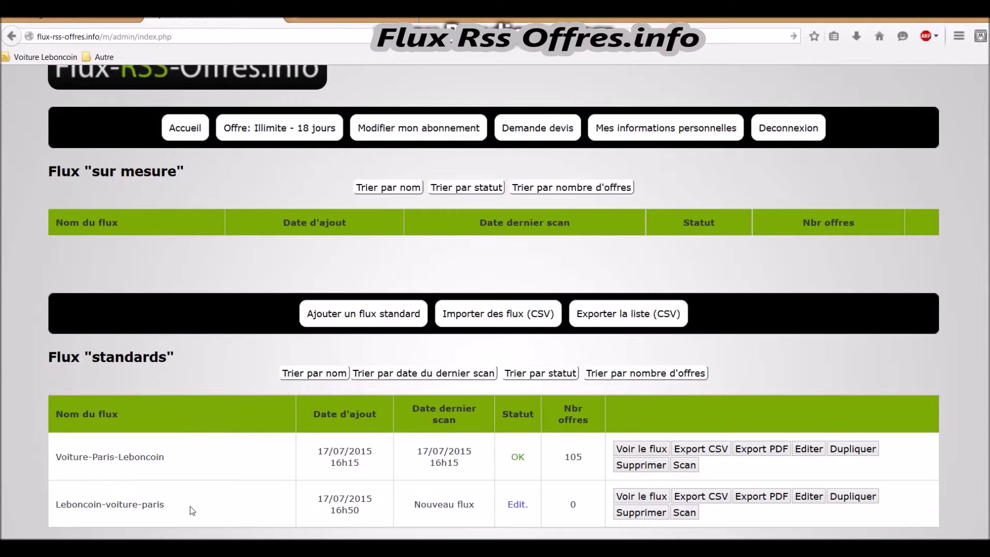
pyautogui.moveTo(326, 510); pyautogui.dragTo(364, 509)
pyautogui.click(364, 508)
pyautogui.moveTo(503, 504); pyautogui.dragTo(527, 506)
pyautogui.click(527, 505)
# Scan the Leboncoin-voiture-paris feed and check its status and number of offers in the standard feeds list.
pyautogui.click(685, 512)
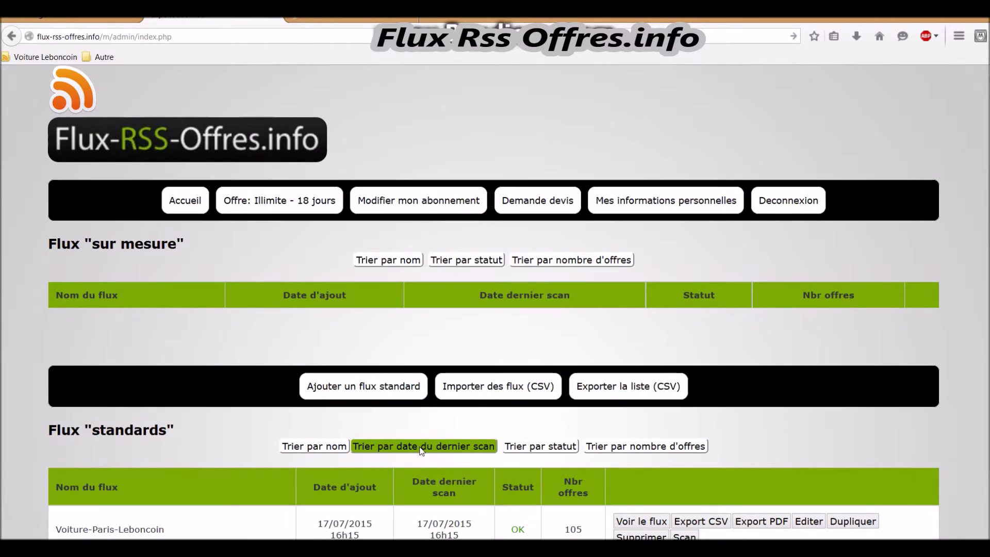
pyautogui.scroll(-2, 421, 450)
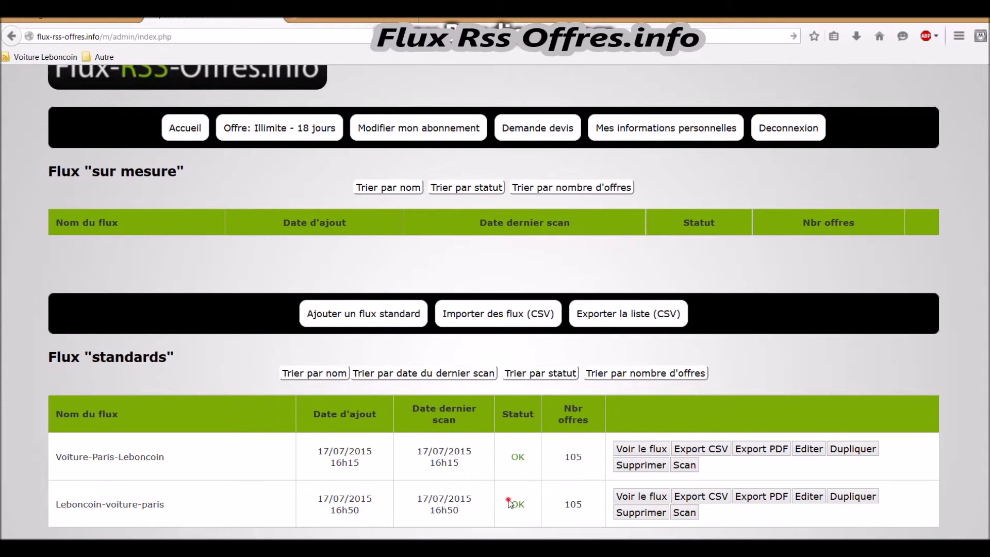
pyautogui.moveTo(561, 503); pyautogui.dragTo(590, 511)
pyautogui.click(590, 512)
# Open the Leboncoin-voiture-paris feed and review its list of car offers and its XML address.
pyautogui.click(630, 497)
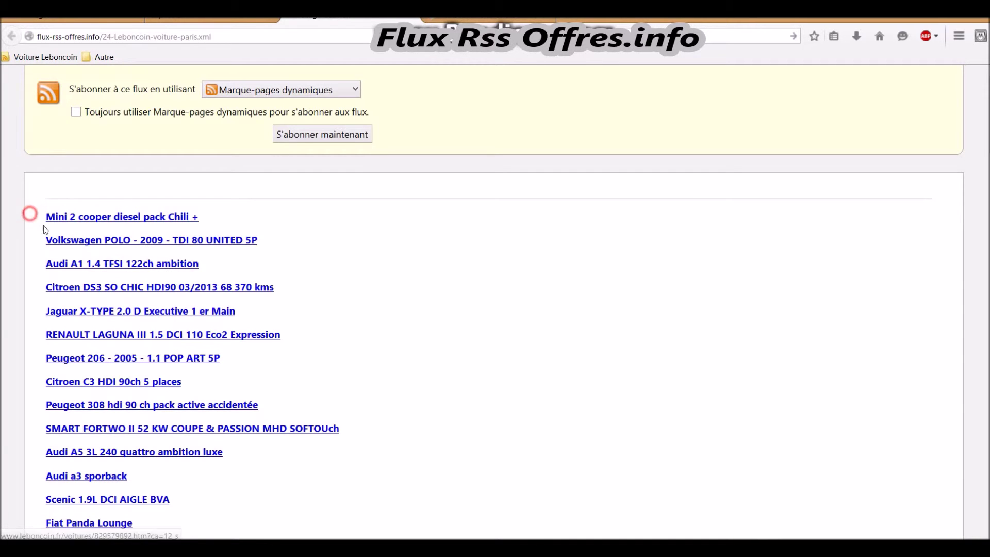
pyautogui.scroll(-13, 43, 224)
pyautogui.scroll(15, 108, 262)
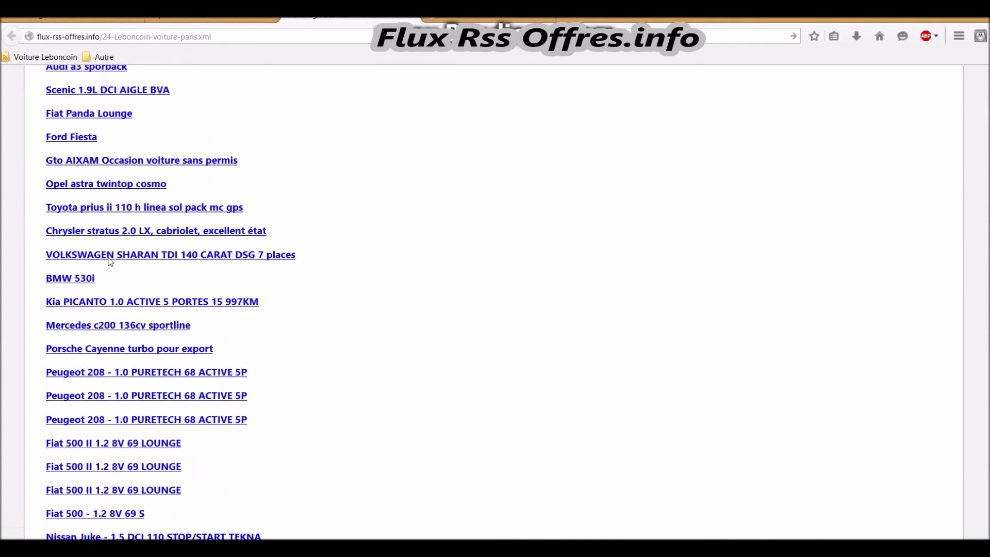
pyautogui.click(201, 36)
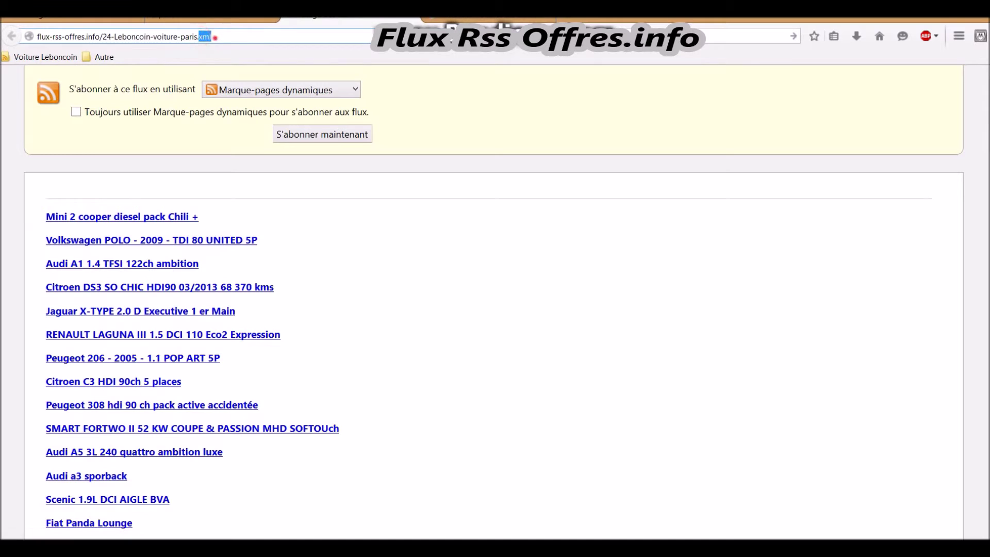
pyautogui.moveTo(115, 36); pyautogui.dragTo(197, 36)
pyautogui.click(367, 282)
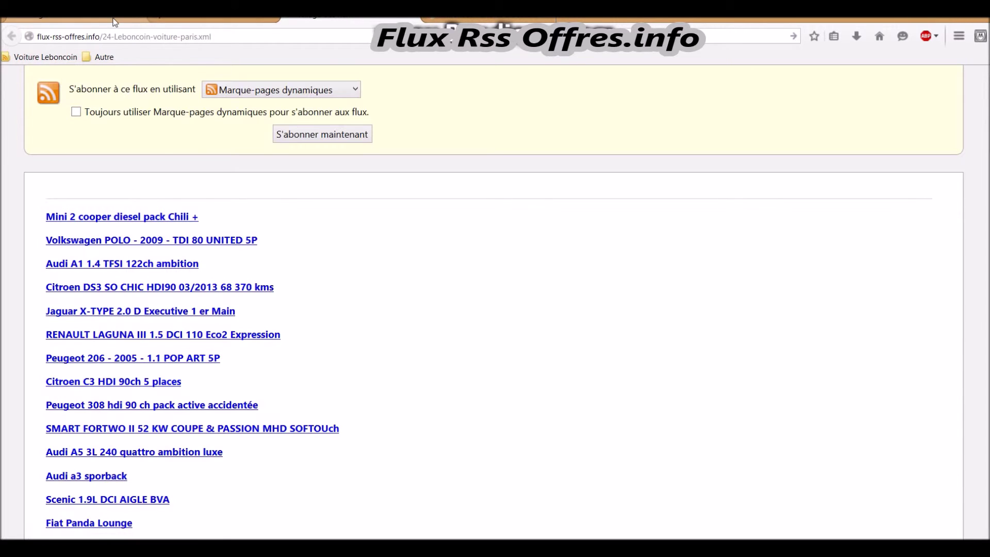
# Switch to the Leboncoin Ile-de-France car listings and look through the offers up to the most recent ones.
pyautogui.click(164, 24)
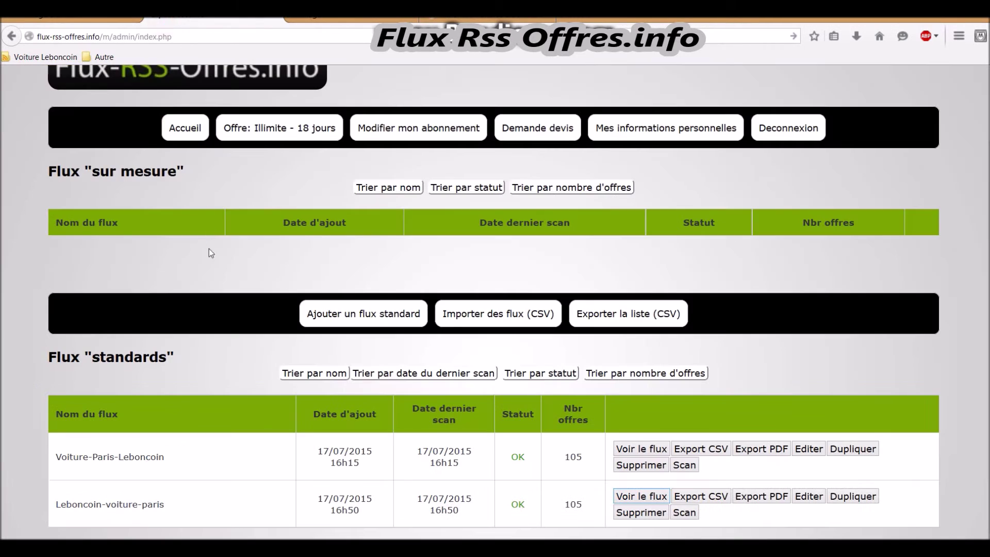
pyautogui.click(84, 20)
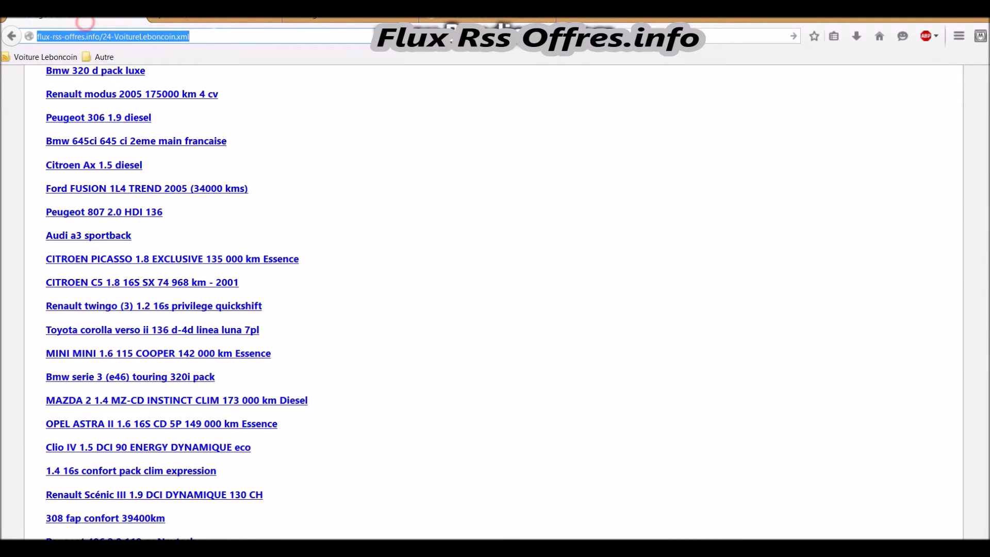
pyautogui.click(426, 23)
pyautogui.scroll(20, 146, 247)
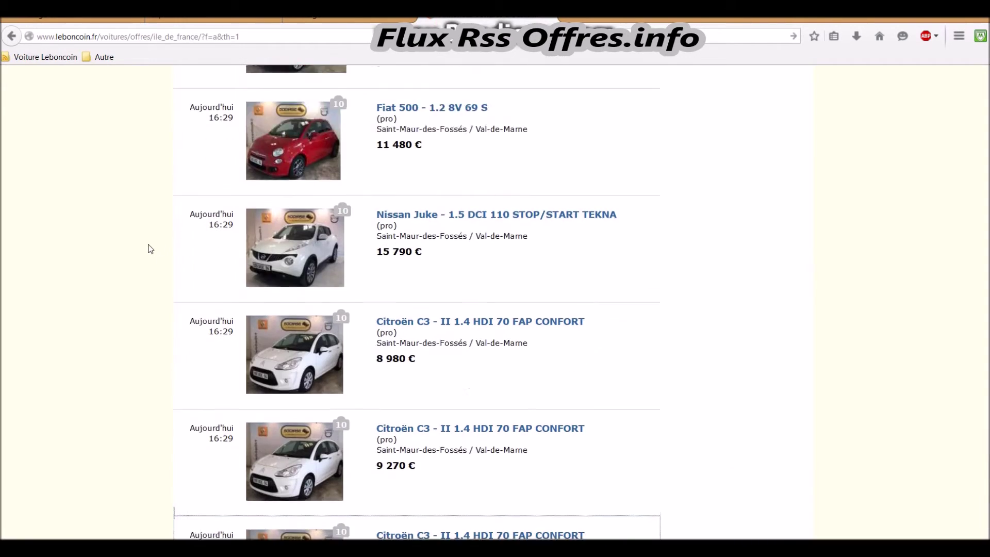
pyautogui.scroll(20, 147, 248)
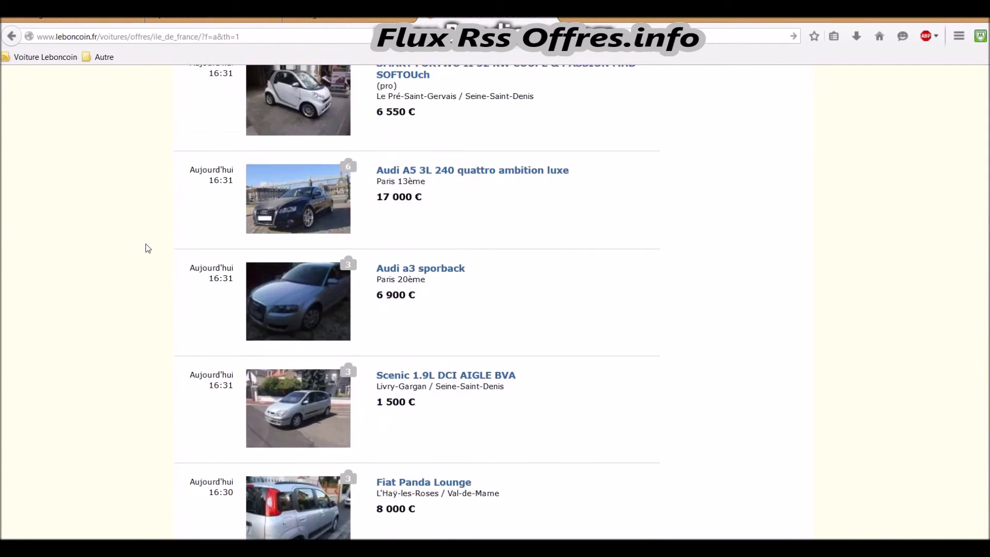
pyautogui.scroll(-3, 84, 255)
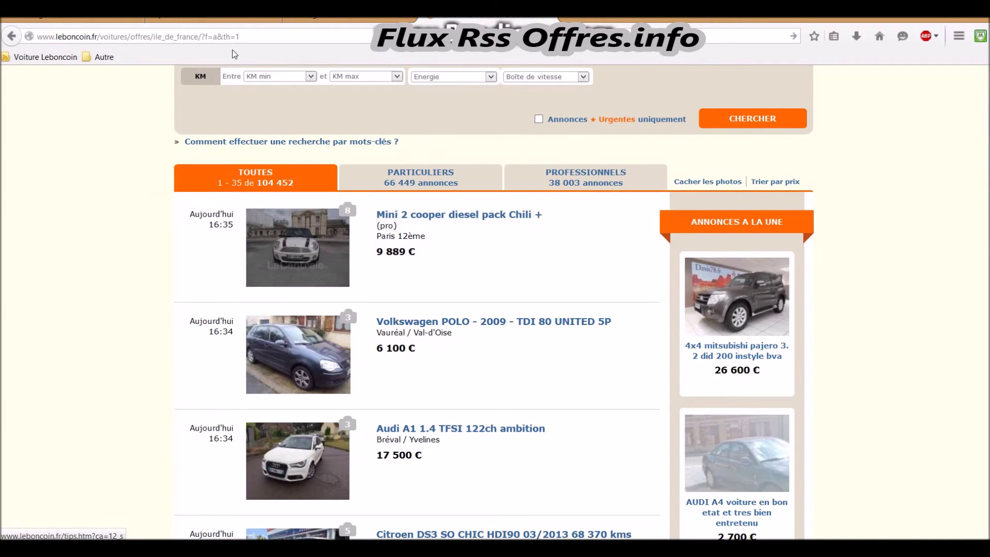
# Return to the Leboncoin-voiture-paris feed and read through its list of car offers.
pyautogui.click(240, 20)
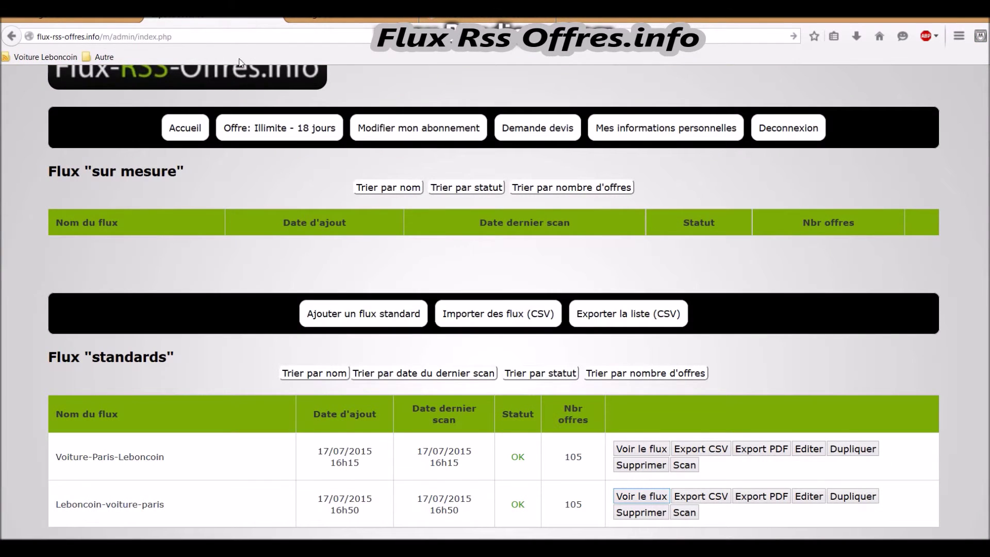
pyautogui.click(330, 20)
pyautogui.scroll(-10, 173, 287)
pyautogui.scroll(-7, 170, 295)
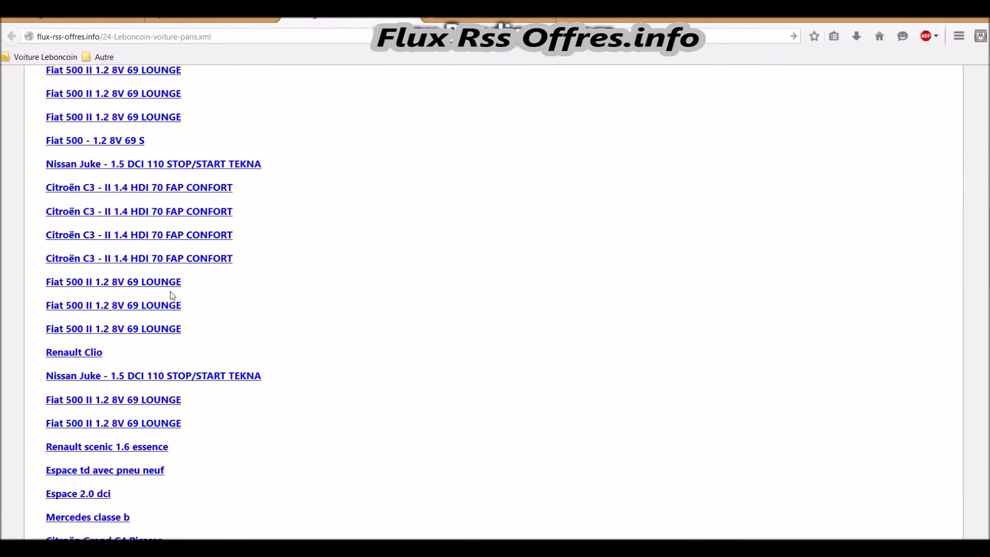
pyautogui.scroll(20, 171, 294)
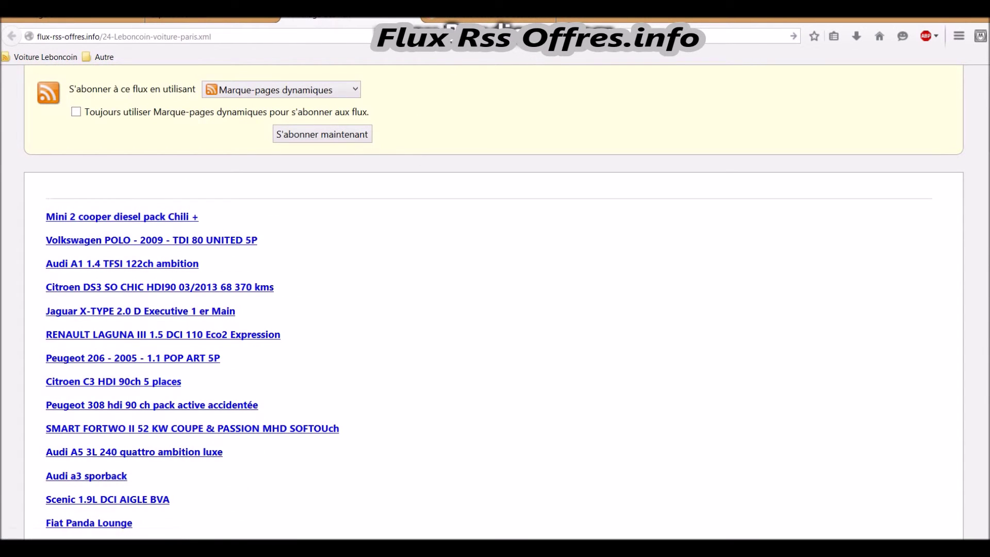
# Compare the first car offers on the Leboncoin page with those in the Leboncoin-voiture-paris feed.
pyautogui.click(489, 21)
pyautogui.scroll(-4, 258, 217)
pyautogui.scroll(-6, 161, 265)
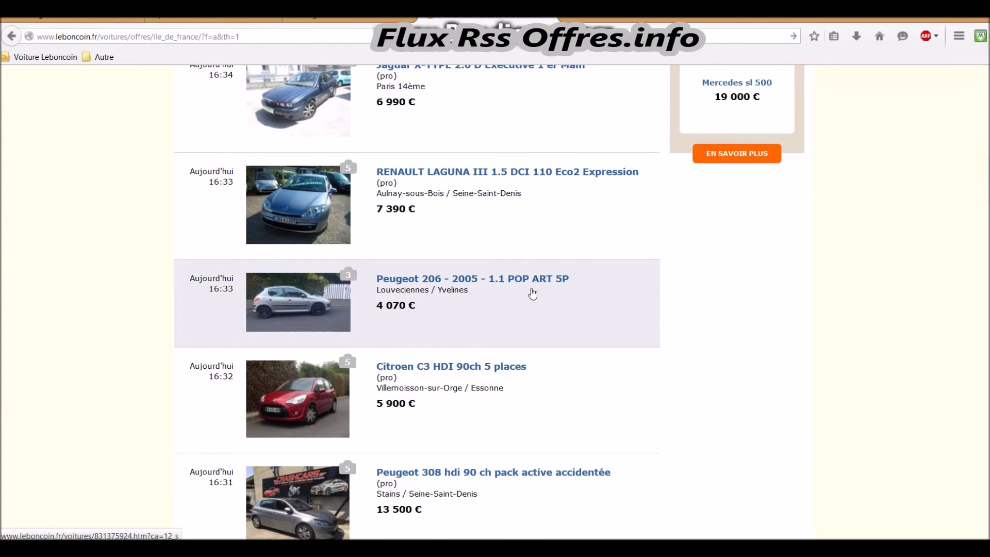
pyautogui.click(332, 24)
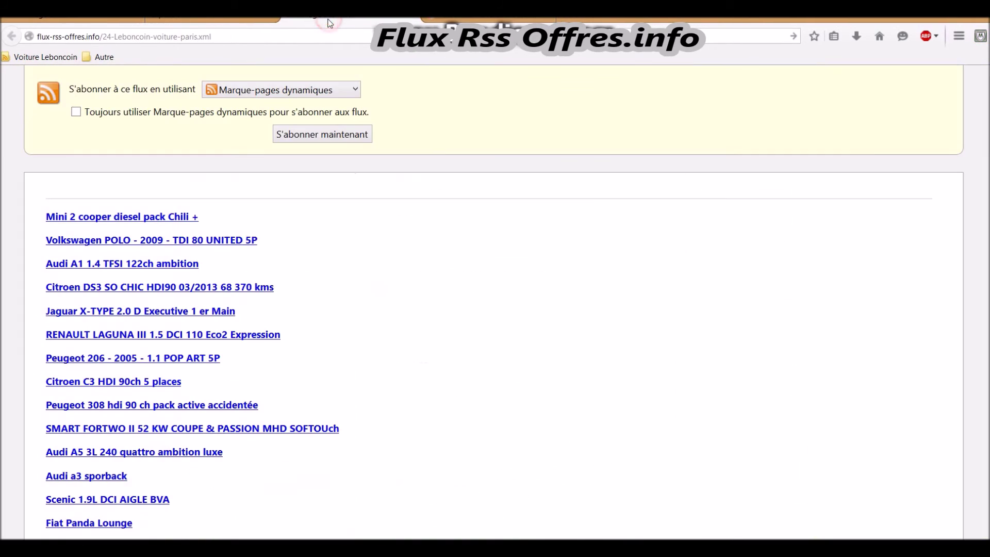
# Go back to the feed administration page and examine the status of the standard feeds and the Flux "sur mesure" section.
pyautogui.click(240, 21)
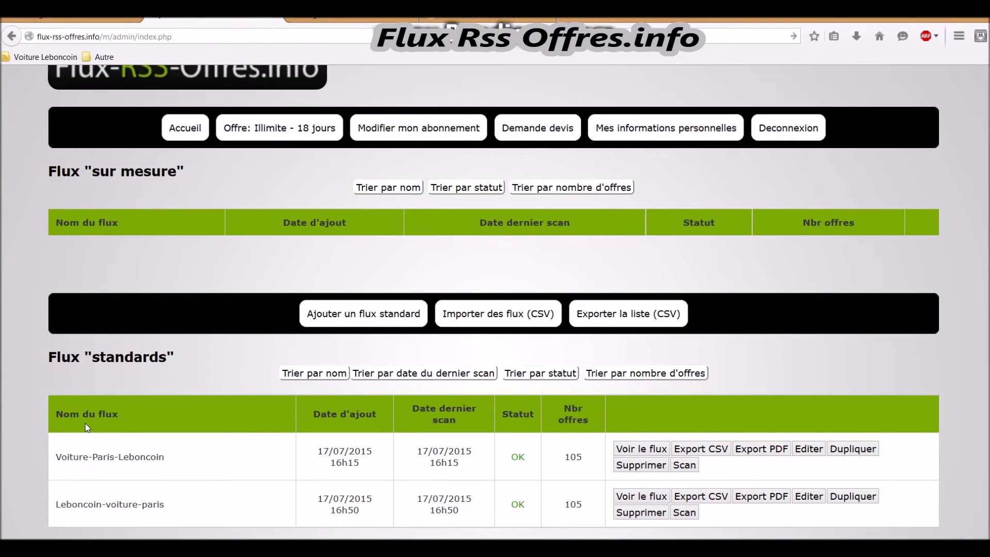
pyautogui.doubleClick(517, 457)
pyautogui.moveTo(183, 178); pyautogui.dragTo(48, 172)
pyautogui.click(44, 165)
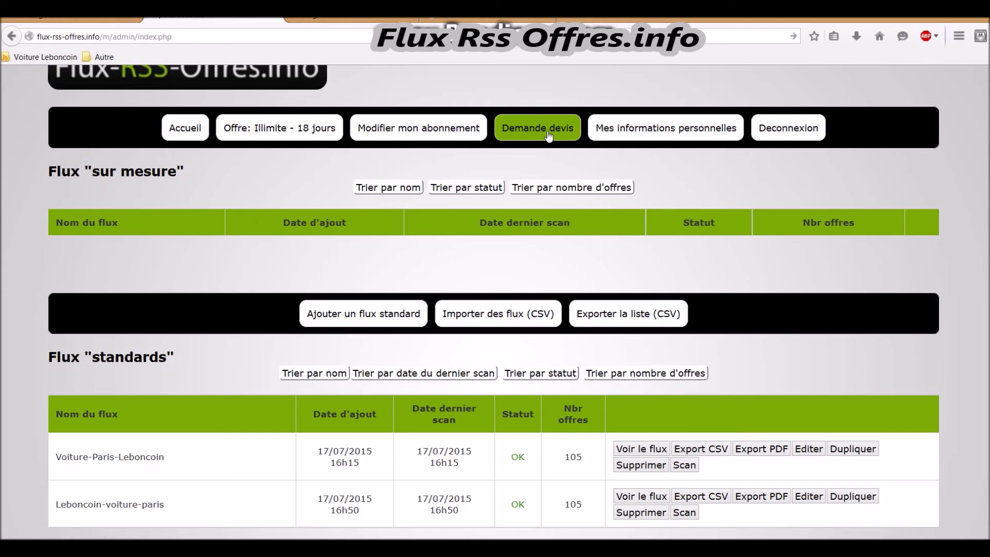
pyautogui.moveTo(196, 174); pyautogui.dragTo(41, 171)
pyautogui.click(50, 178)
pyautogui.moveTo(44, 172); pyautogui.dragTo(194, 171)
pyautogui.click(194, 171)
pyautogui.scroll(3, 194, 176)
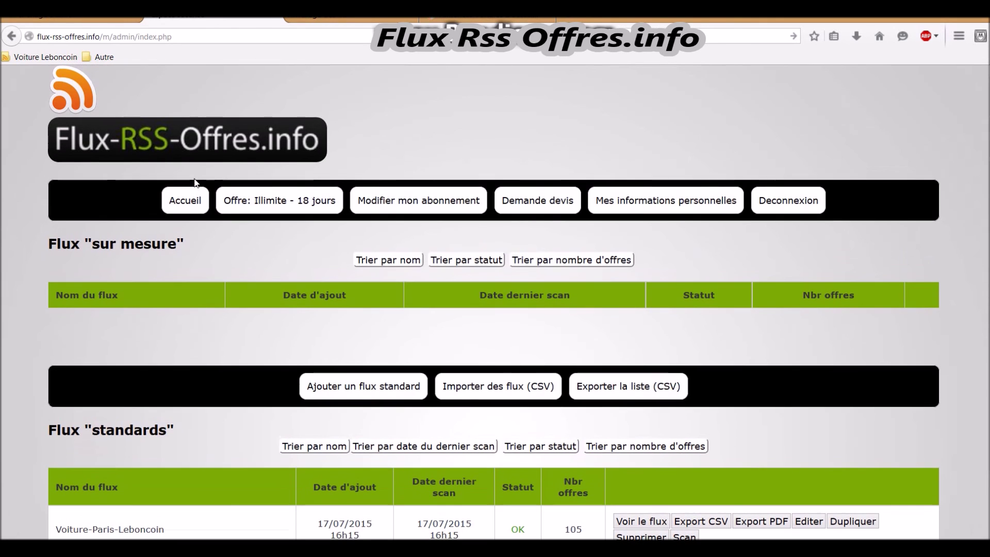
pyautogui.scroll(-2, 202, 237)
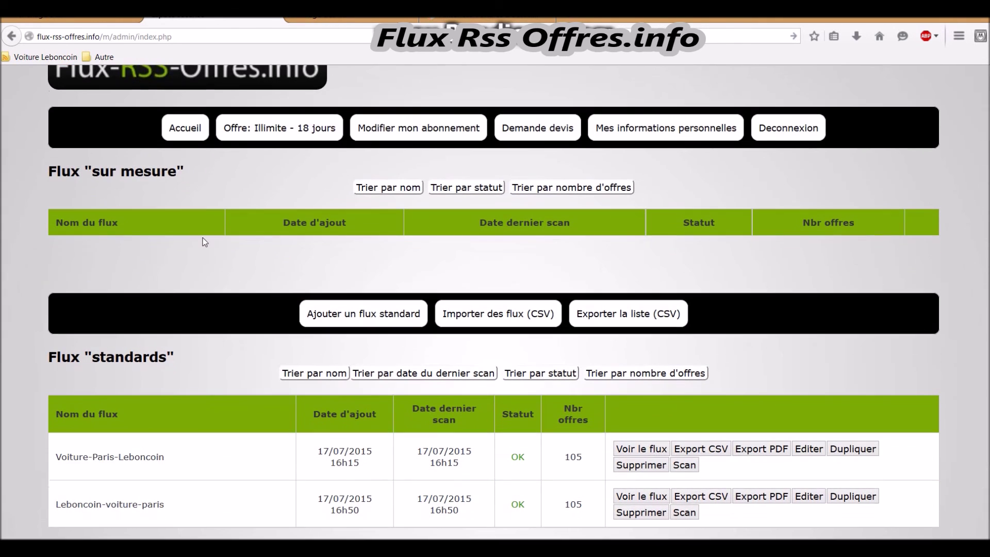
pyautogui.scroll(2, 203, 237)
pyautogui.moveTo(205, 244); pyautogui.dragTo(44, 245)
pyautogui.click(42, 241)
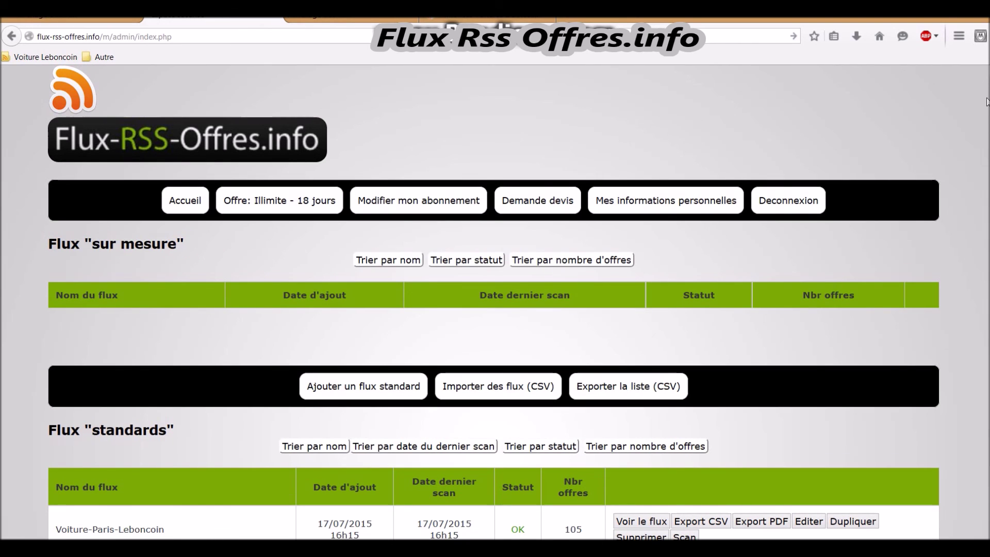